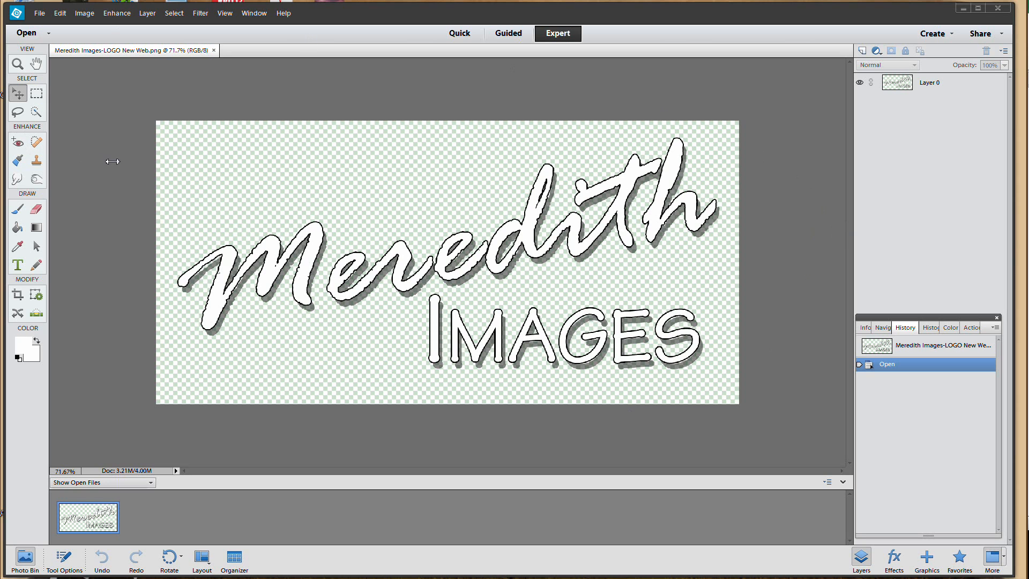
- Close the open logo image and start a new blank file
{"action": "left_click", "coordinate": [39, 13]}
{"action": "left_click", "coordinate": [60, 95]}
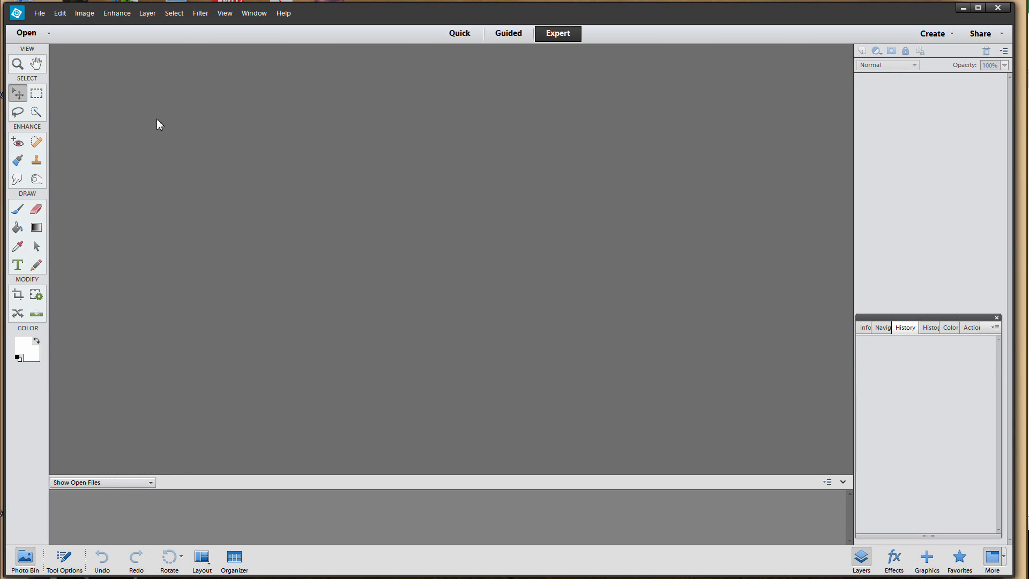
{"action": "left_click", "coordinate": [41, 16]}
{"action": "mouse_move", "coordinate": [56, 26]}
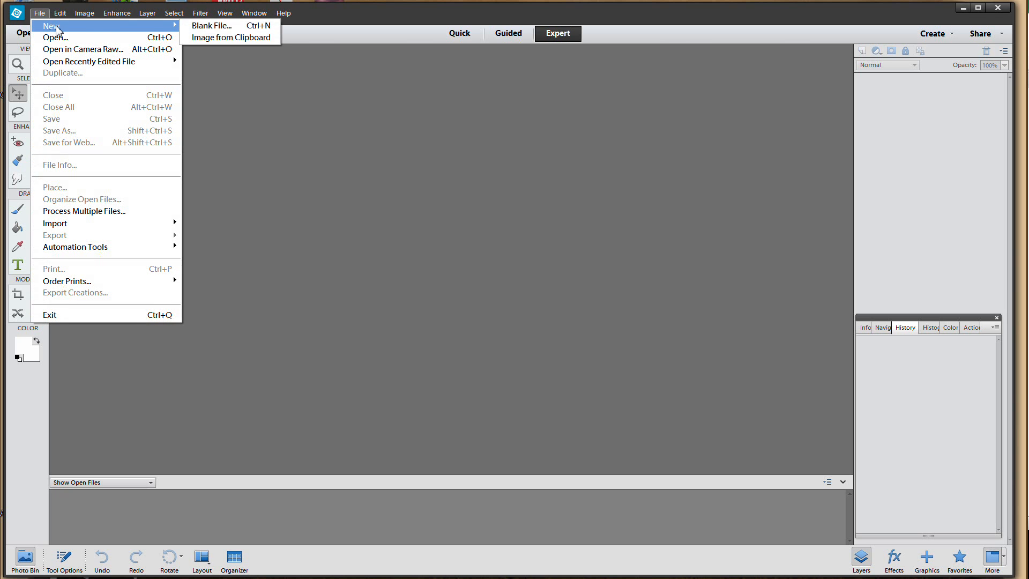
{"action": "left_click", "coordinate": [213, 27]}
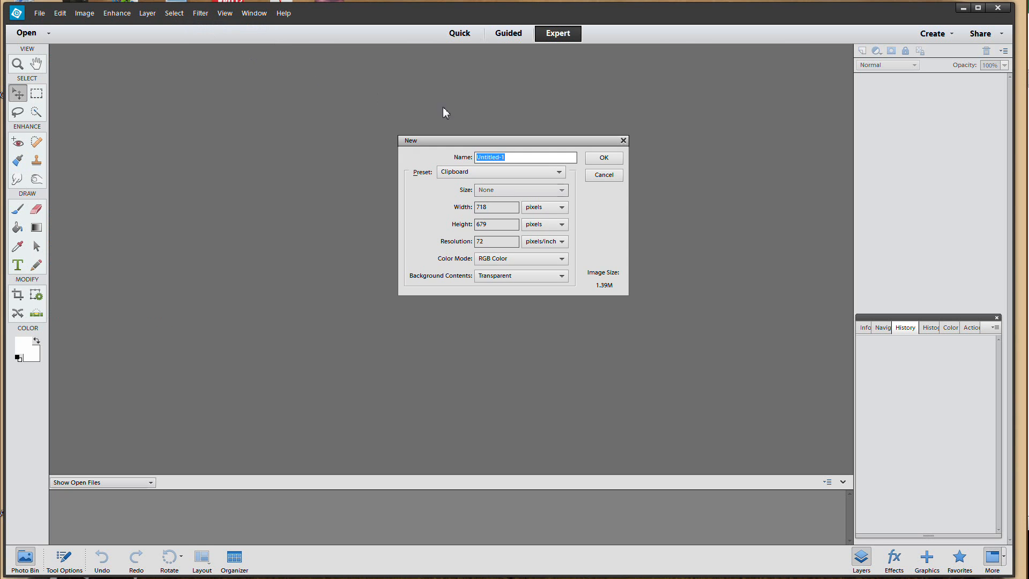
- Create the document at 12 inches wide by 10 inches high with a resolution of 300 pixels/inch
{"action": "left_click", "coordinate": [552, 210]}
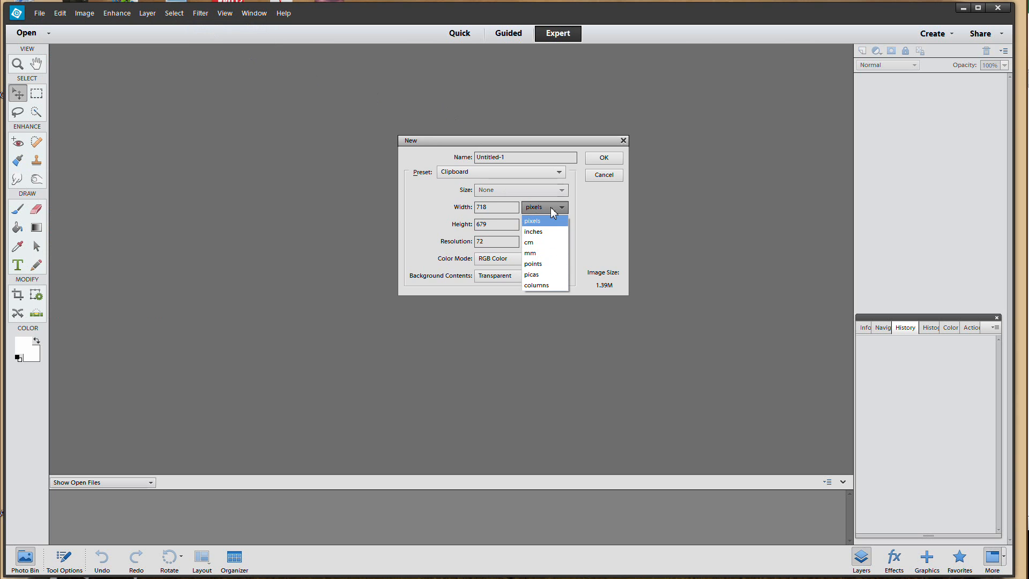
{"action": "left_click", "coordinate": [545, 233]}
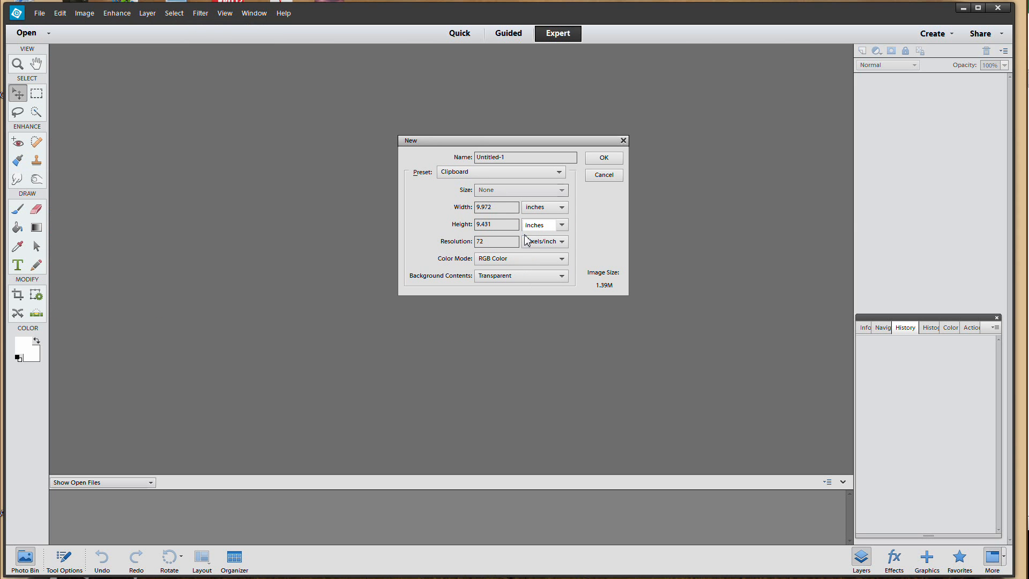
{"action": "double_click", "coordinate": [502, 208]}
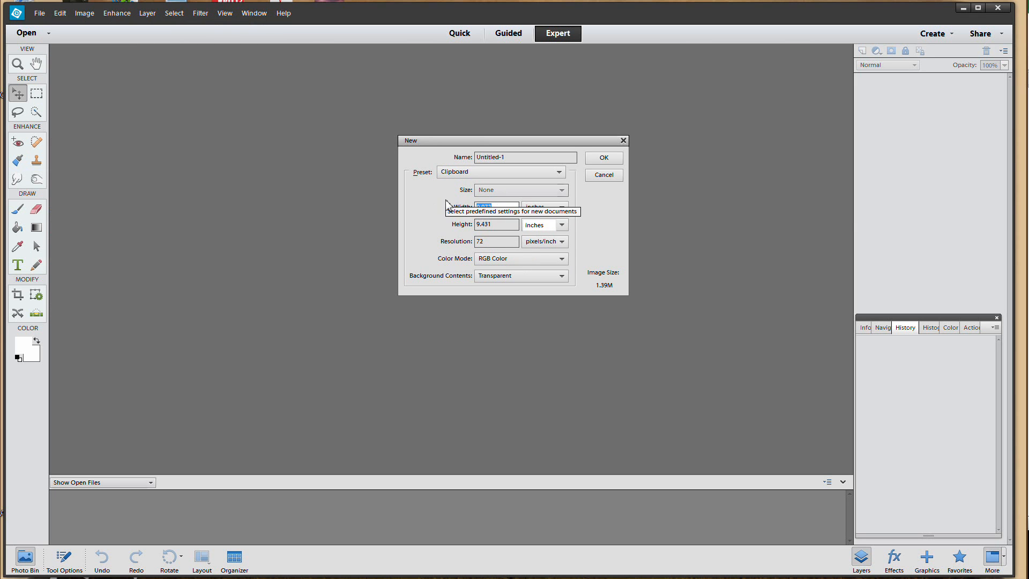
{"action": "type", "text": "12"}
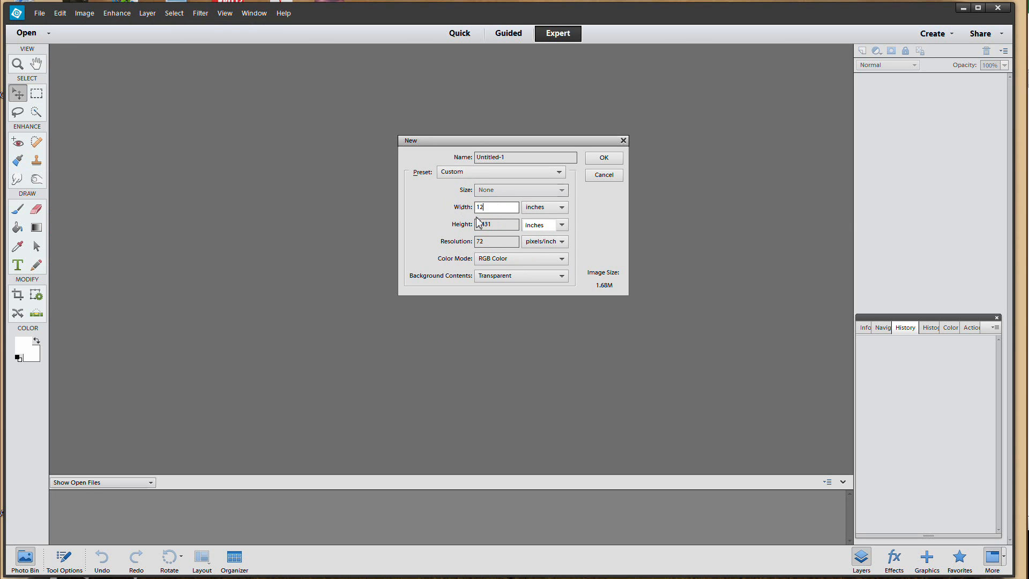
{"action": "double_click", "coordinate": [504, 226]}
{"action": "type", "text": "10"}
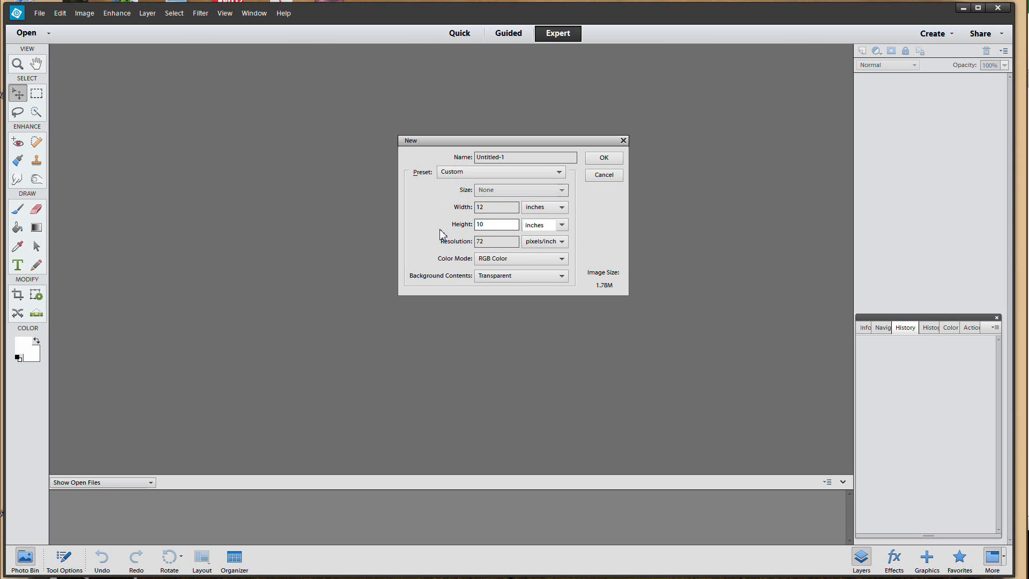
{"action": "double_click", "coordinate": [486, 242]}
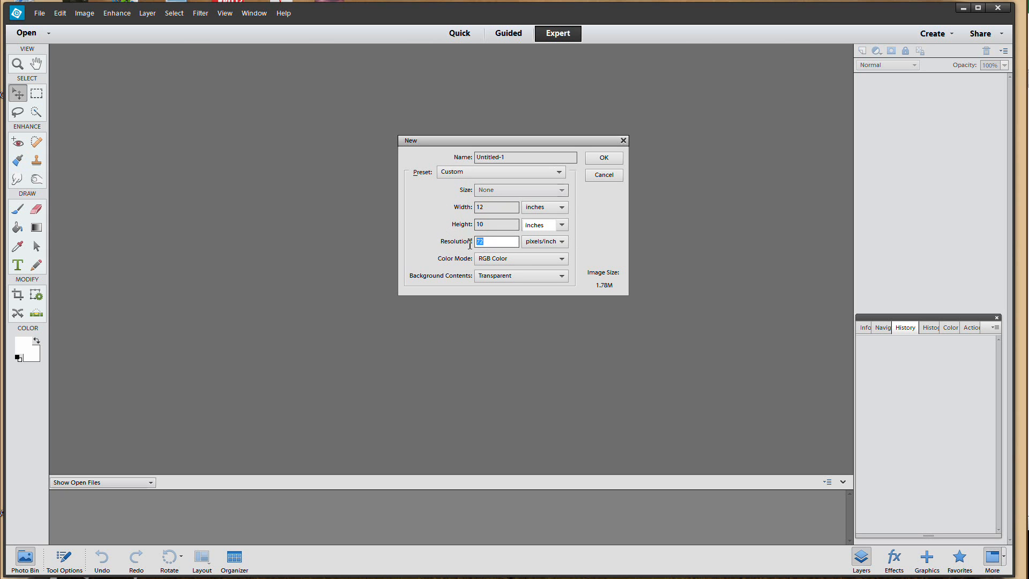
{"action": "type", "text": "300"}
{"action": "left_click", "coordinate": [600, 159]}
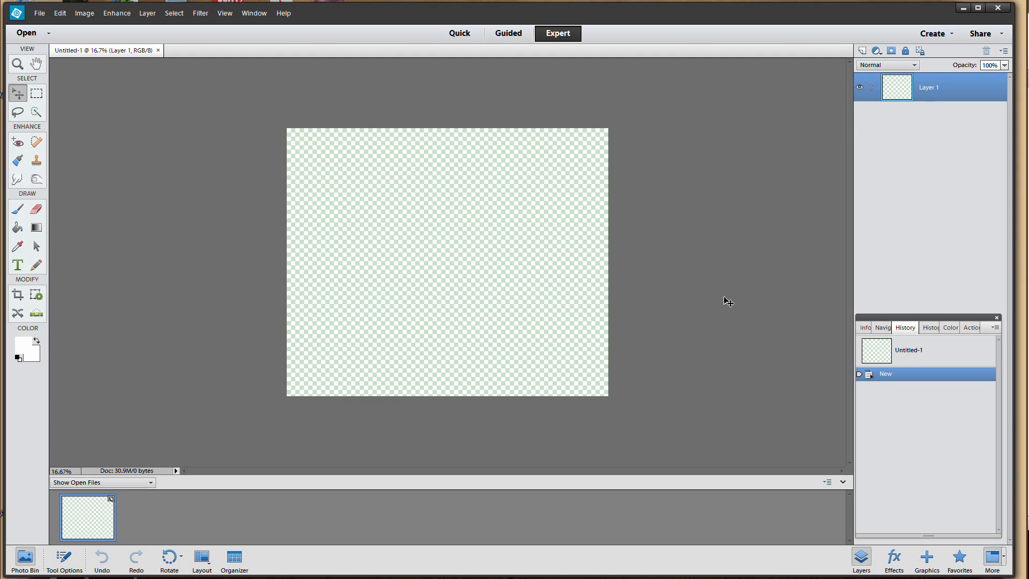
- Add a new empty layer above Layer 1
{"action": "scroll", "coordinate": [724, 298], "scroll_direction": "up", "scroll_amount": 3}
{"action": "scroll", "coordinate": [723, 299], "scroll_direction": "up", "scroll_amount": 1}
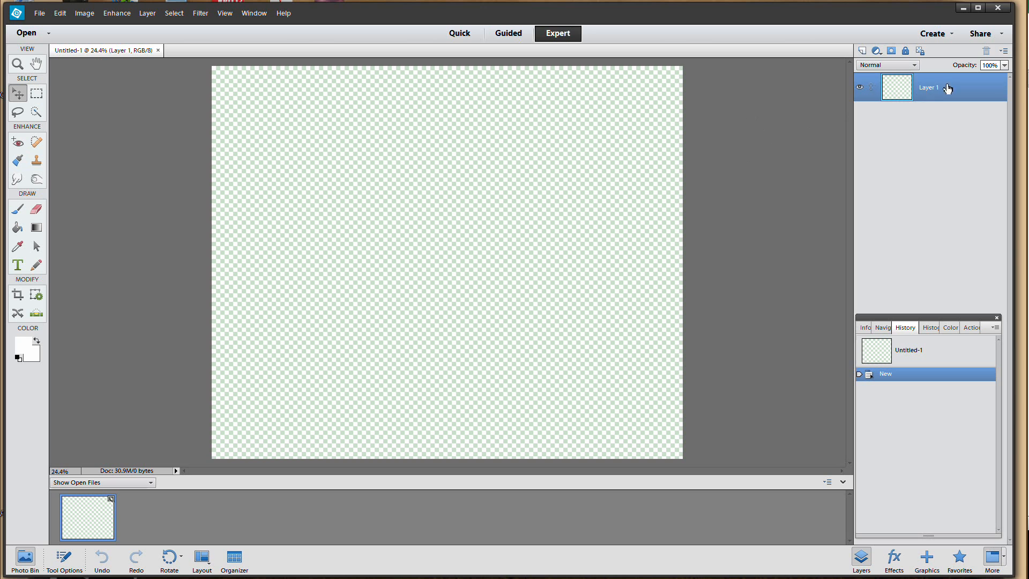
{"action": "left_click", "coordinate": [863, 52]}
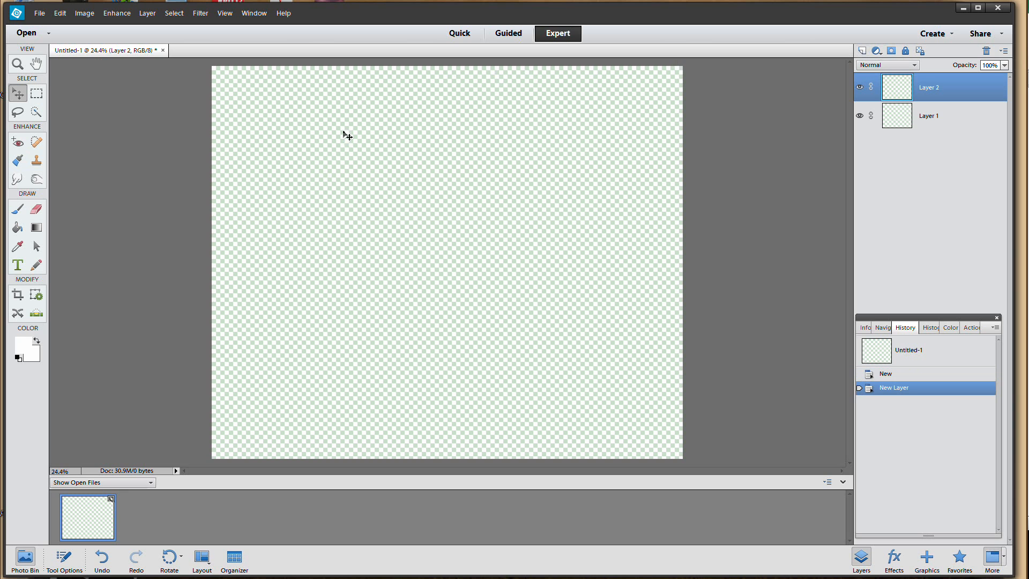
- Set up the Horizontal Type tool with the Rage Italic font, black color and centered alignment
{"action": "left_click", "coordinate": [18, 264]}
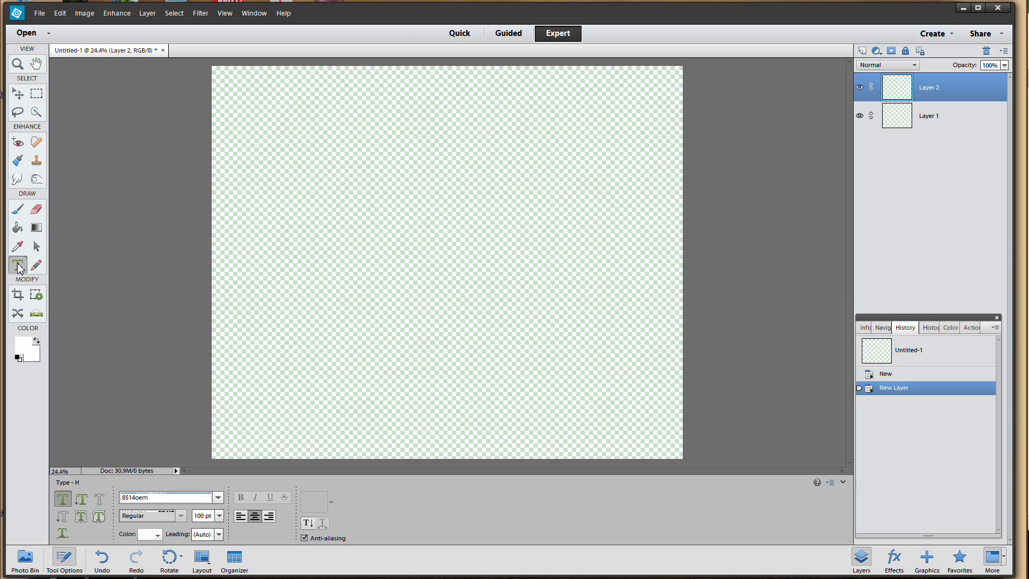
{"action": "left_click", "coordinate": [218, 497]}
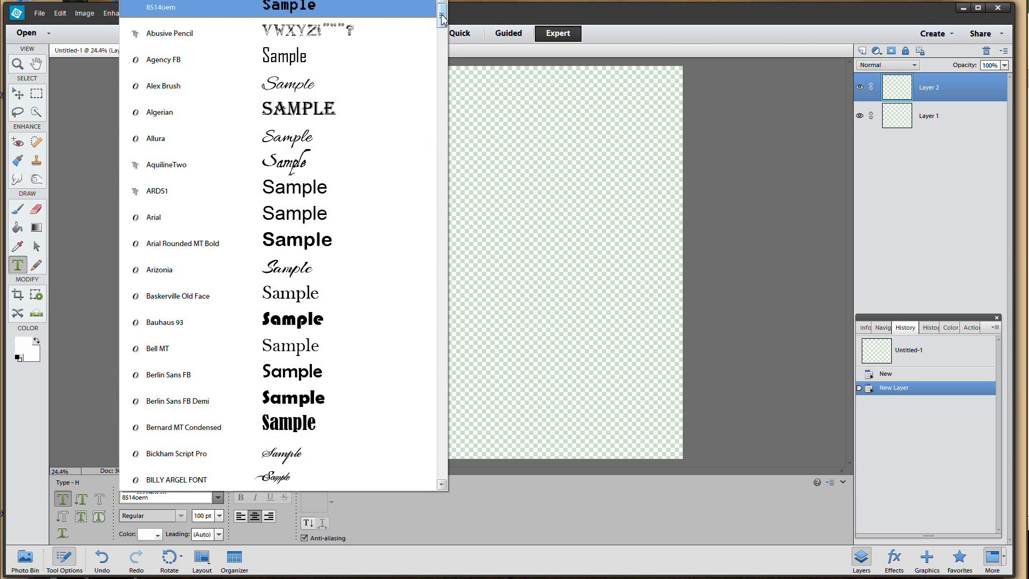
{"action": "left_click_drag", "start_coordinate": [442, 19], "coordinate": [439, 305]}
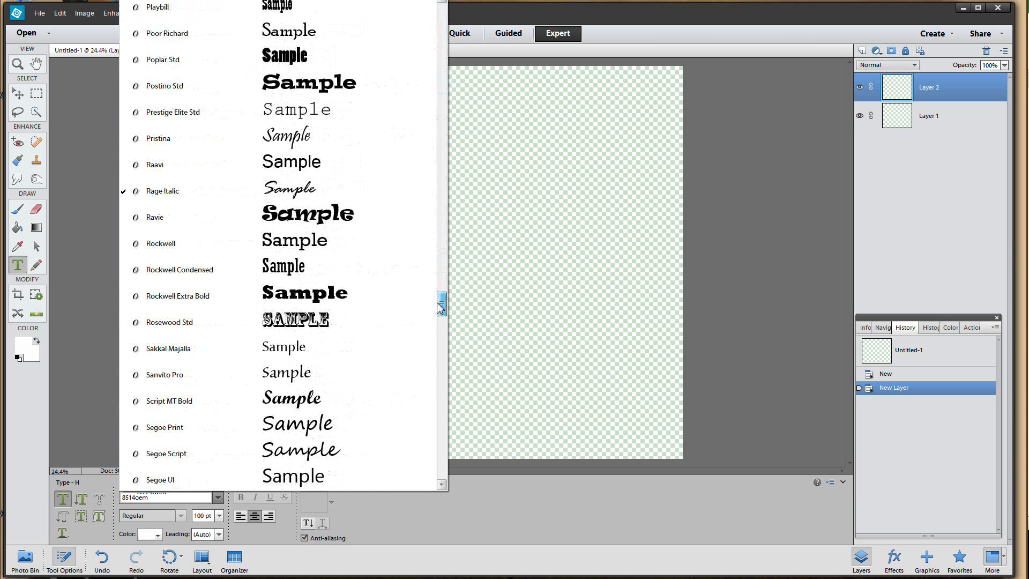
{"action": "left_click", "coordinate": [281, 191]}
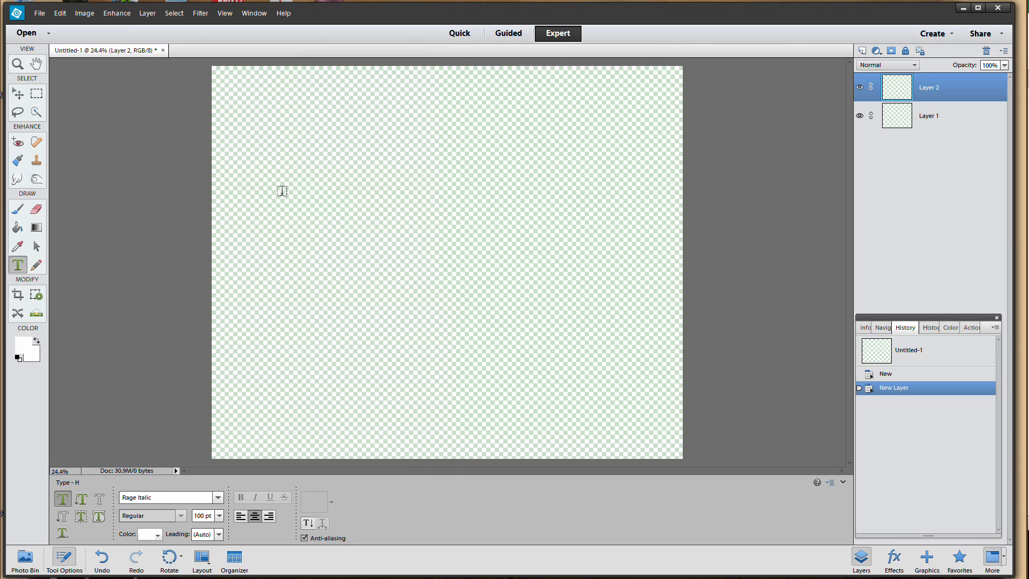
{"action": "left_click", "coordinate": [157, 536]}
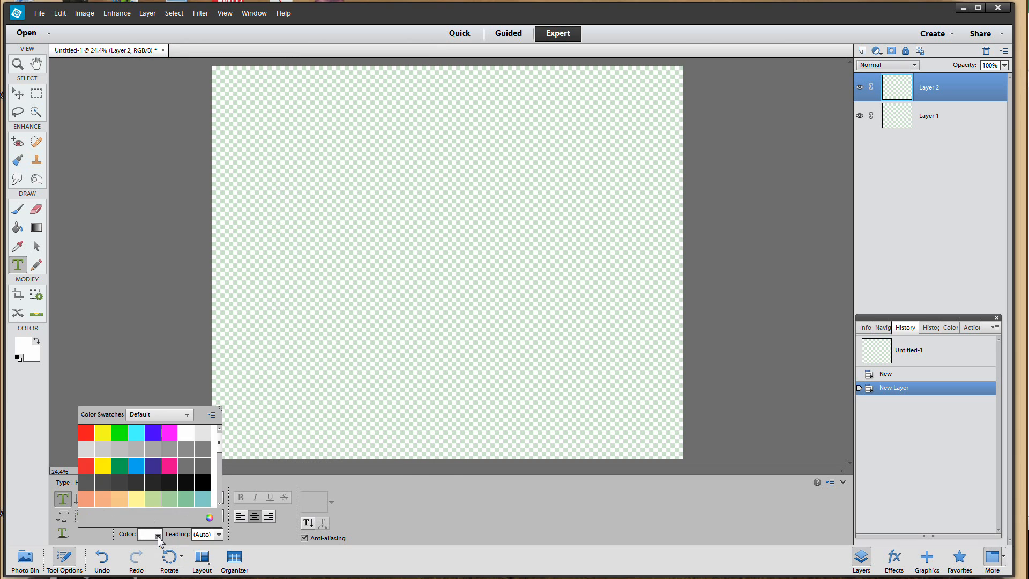
{"action": "left_click", "coordinate": [205, 481]}
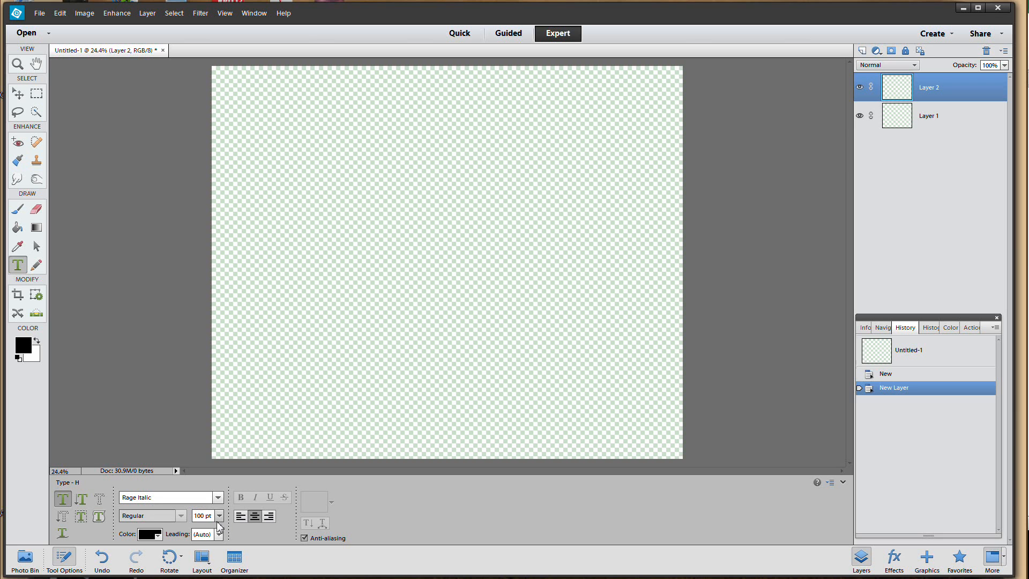
{"action": "left_click", "coordinate": [255, 517]}
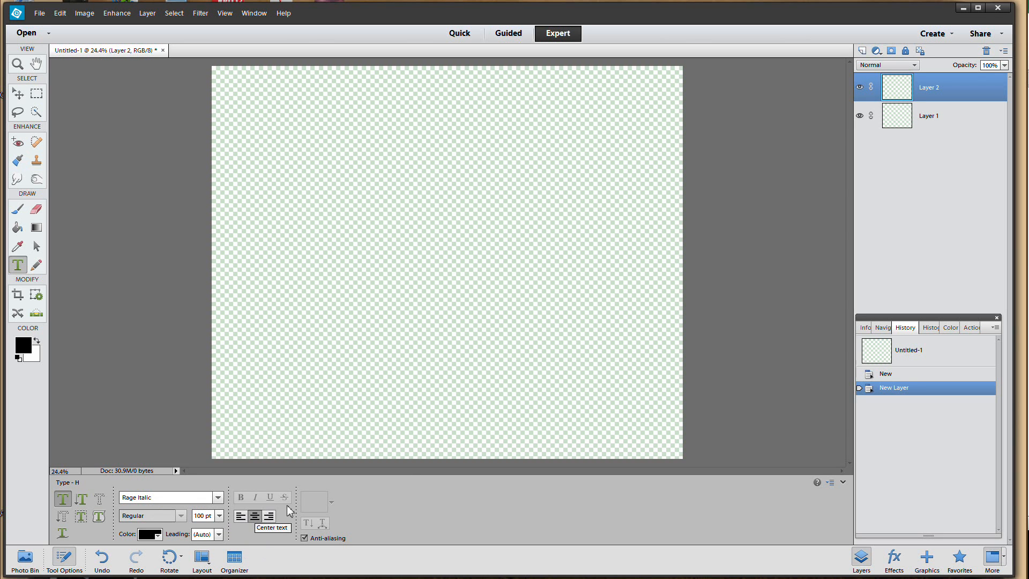
- Place the text "Meredith" in the upper middle of the canvas and commit it
{"action": "left_click", "coordinate": [441, 212]}
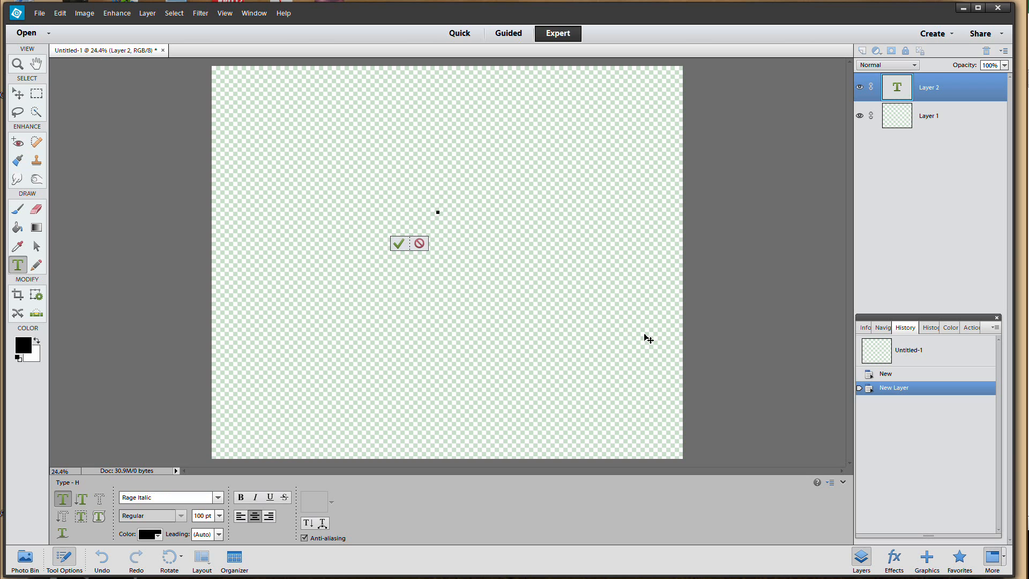
{"action": "type", "text": "Mere"}
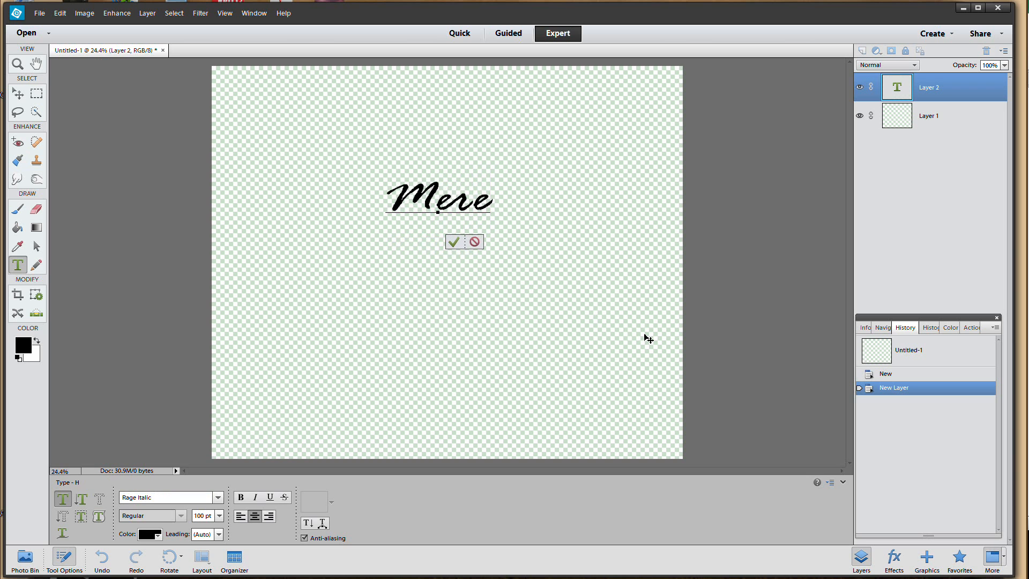
{"action": "type", "text": "dith"}
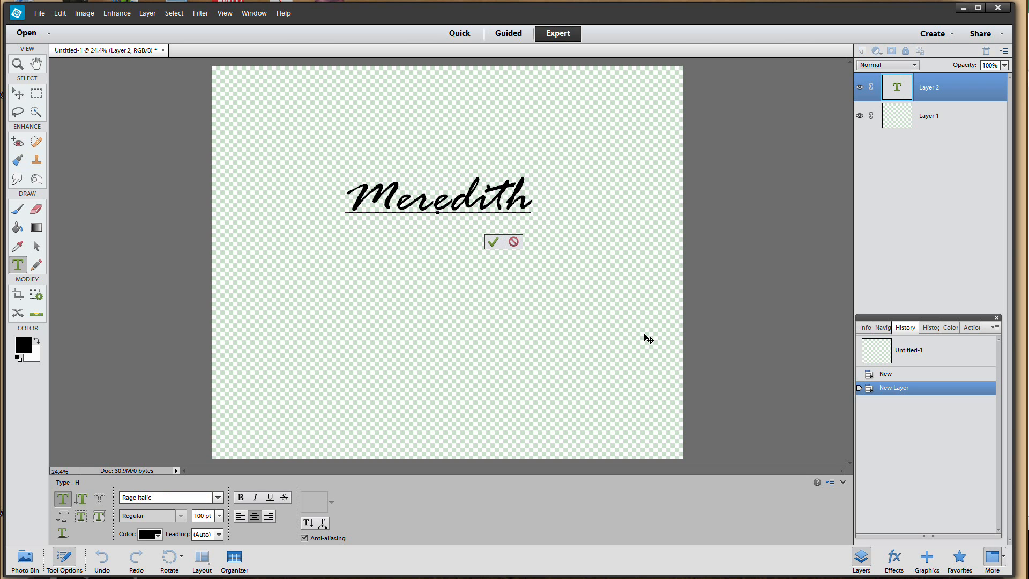
{"action": "left_click", "coordinate": [494, 242]}
- Rotate the "Meredith" text counterclockwise by about 11 degrees so it slants upward
{"action": "key", "text": "v"}
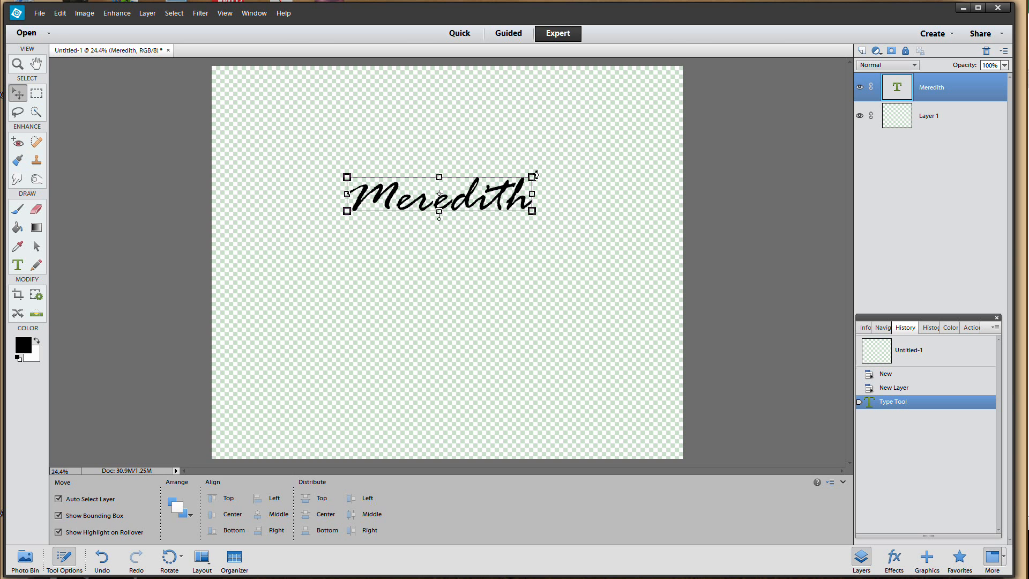
{"action": "left_click", "coordinate": [536, 174]}
{"action": "left_click_drag", "start_coordinate": [536, 174], "coordinate": [543, 151]}
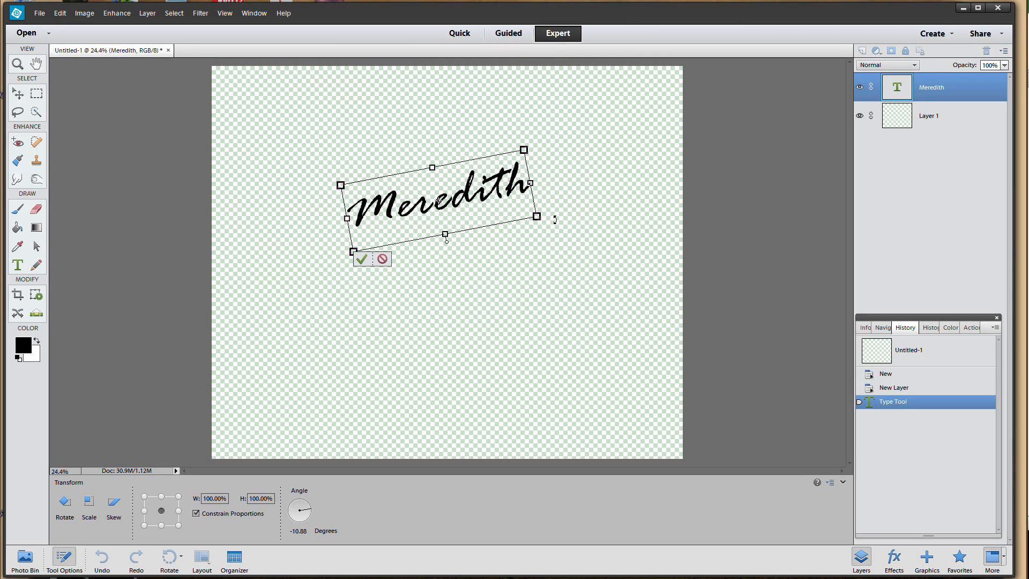
{"action": "left_click", "coordinate": [364, 261]}
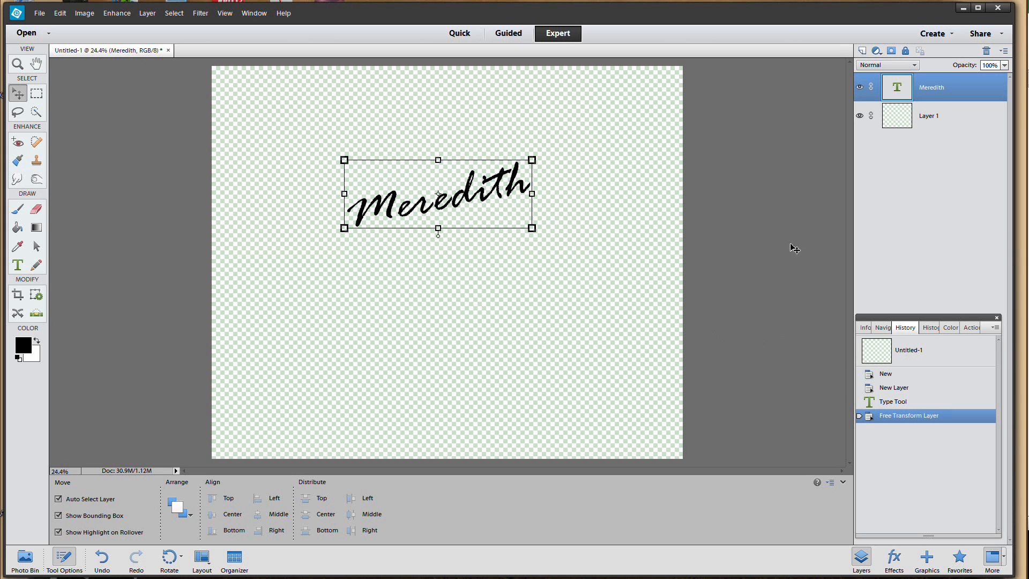
- Add a new layer above the "Meredith" text and set the Type tool to Tekton Pro at 48 pt
{"action": "left_click", "coordinate": [863, 50]}
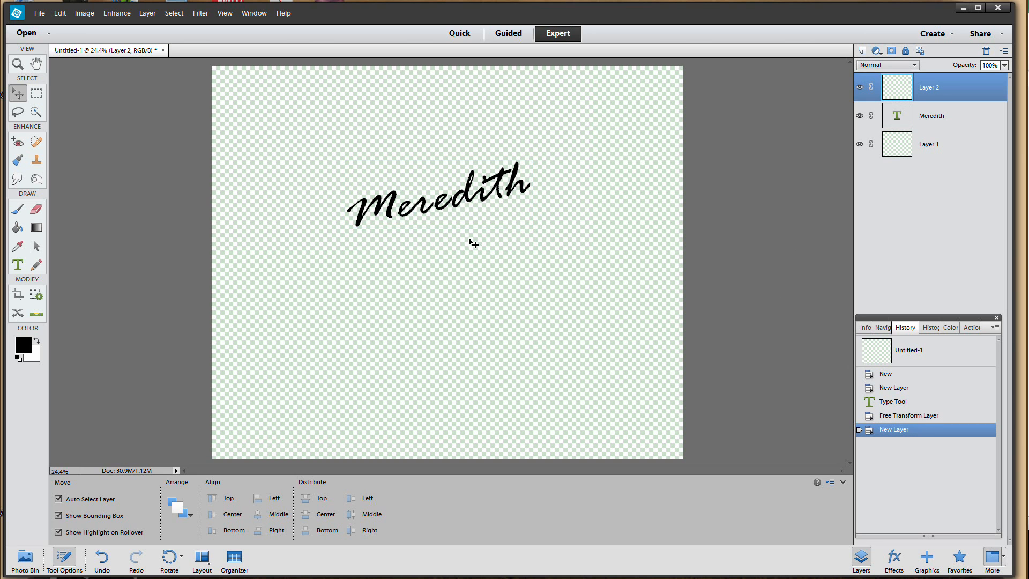
{"action": "left_click", "coordinate": [17, 265]}
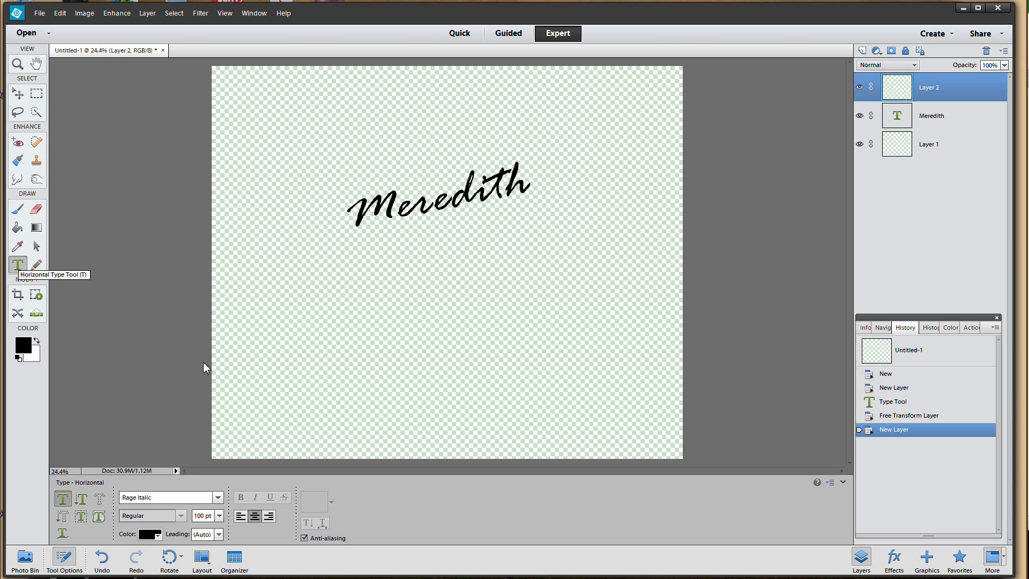
{"action": "left_click", "coordinate": [219, 497]}
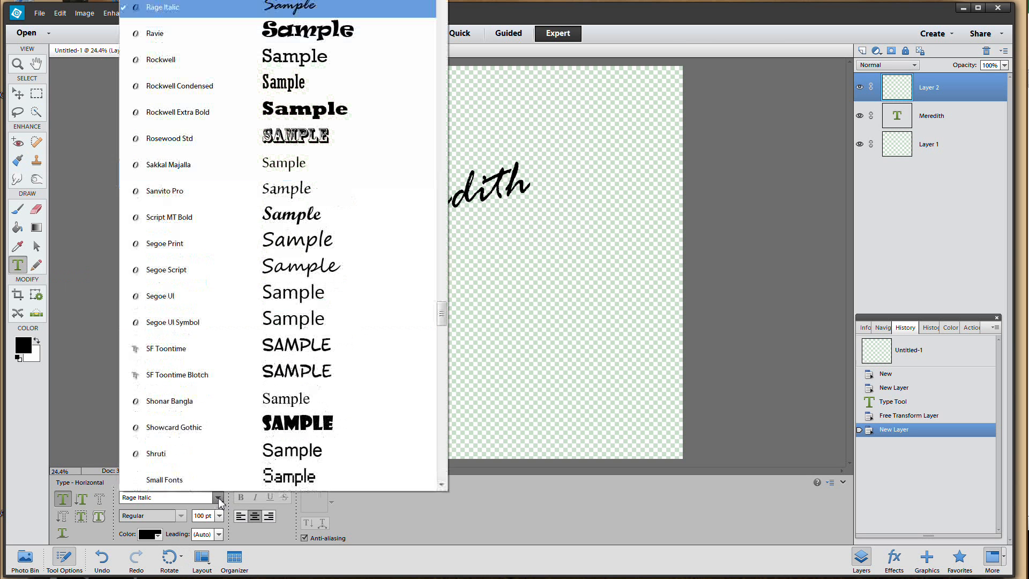
{"action": "left_click_drag", "start_coordinate": [443, 318], "coordinate": [442, 348]}
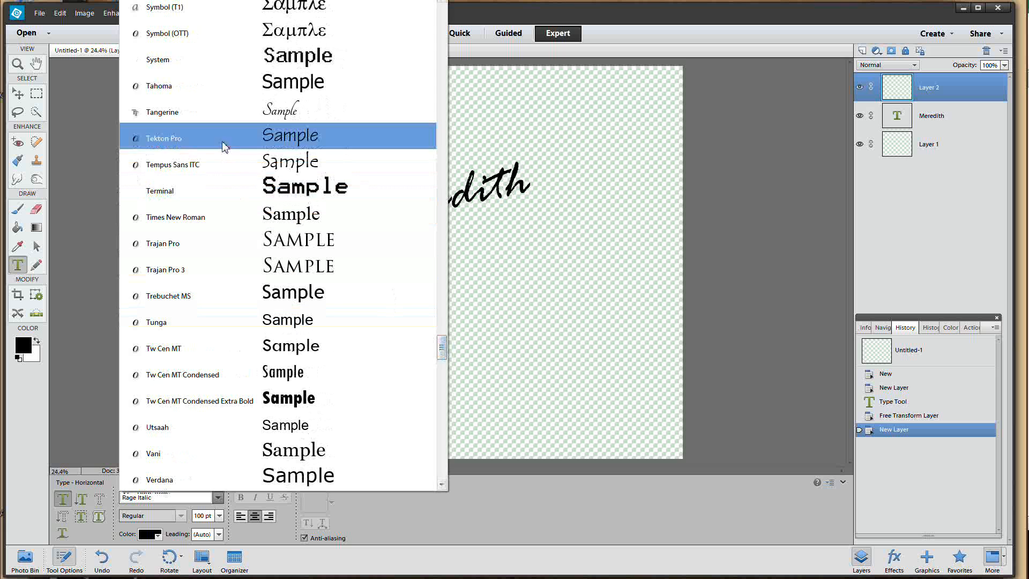
{"action": "left_click", "coordinate": [286, 138]}
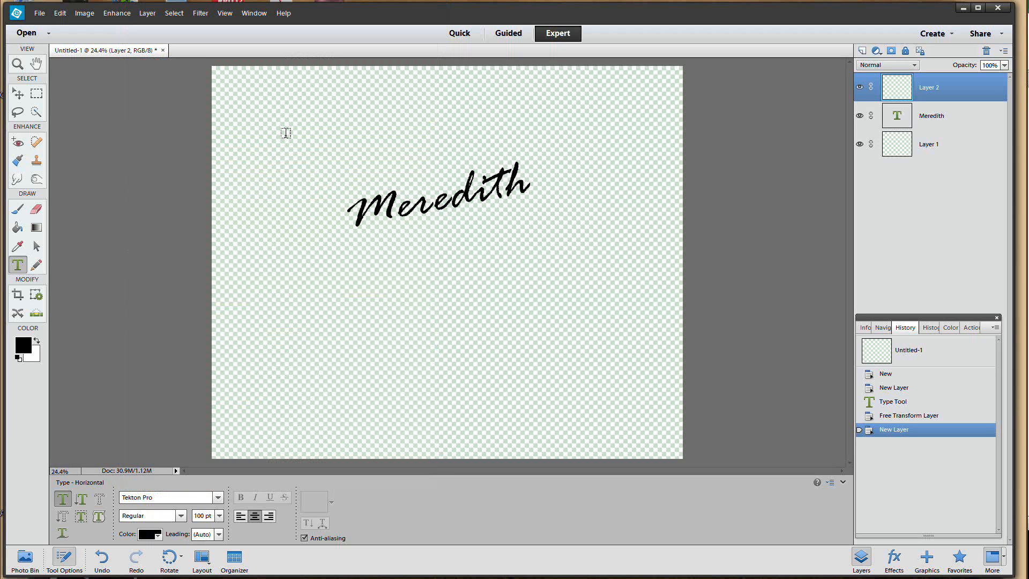
{"action": "left_click", "coordinate": [220, 517]}
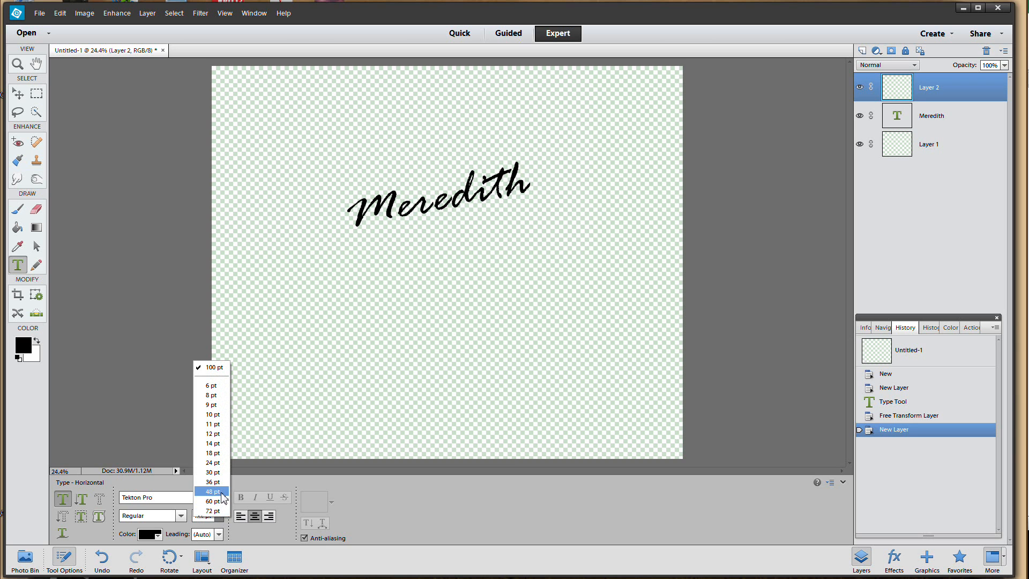
{"action": "left_click", "coordinate": [222, 491]}
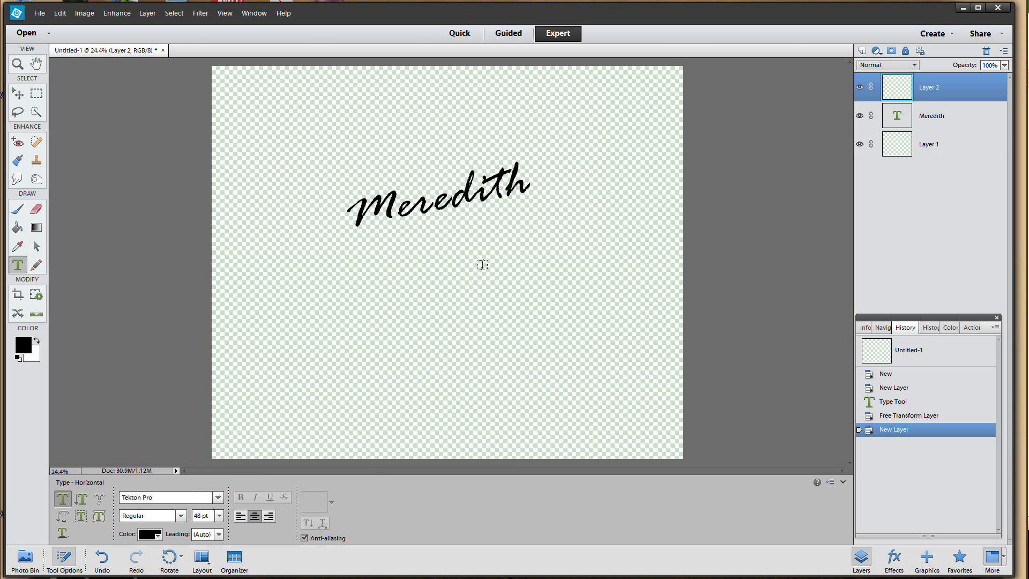
- Place the text "IMAGES" centered below "Meredith" and make all of its letters bold
{"action": "left_click", "coordinate": [464, 254]}
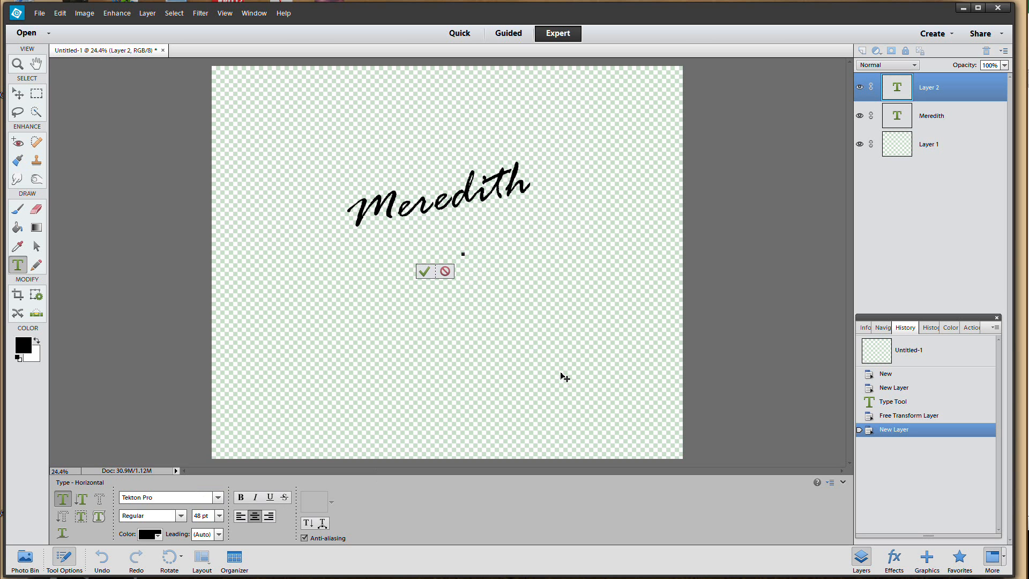
{"action": "type", "text": "IMAGES"}
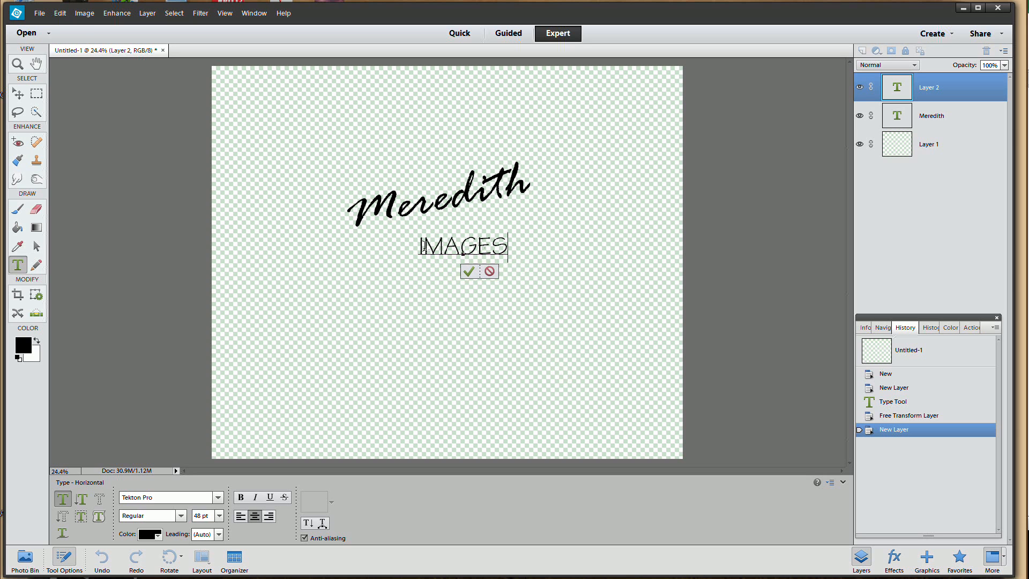
{"action": "left_click_drag", "start_coordinate": [424, 245], "coordinate": [514, 247]}
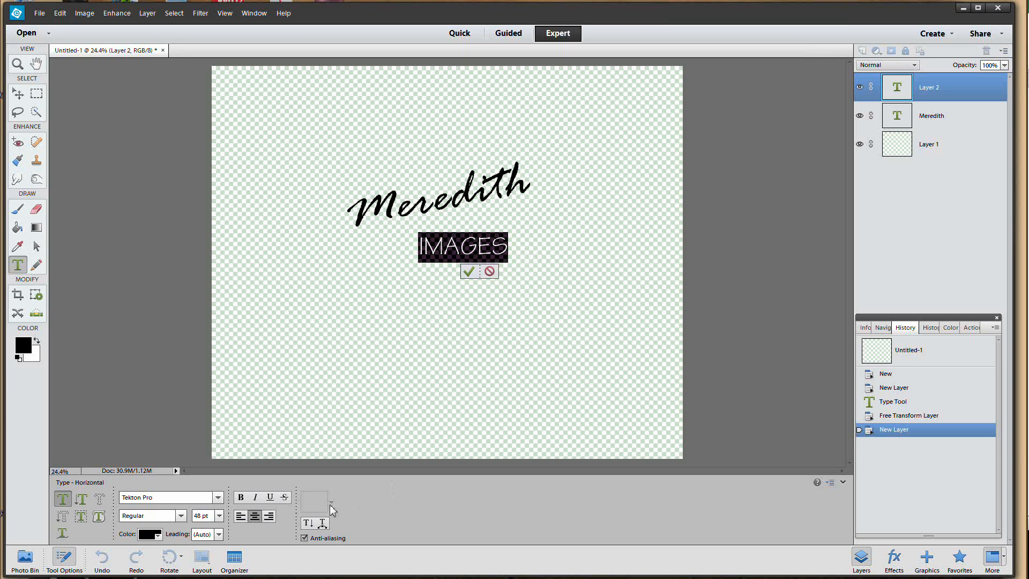
{"action": "left_click", "coordinate": [241, 498]}
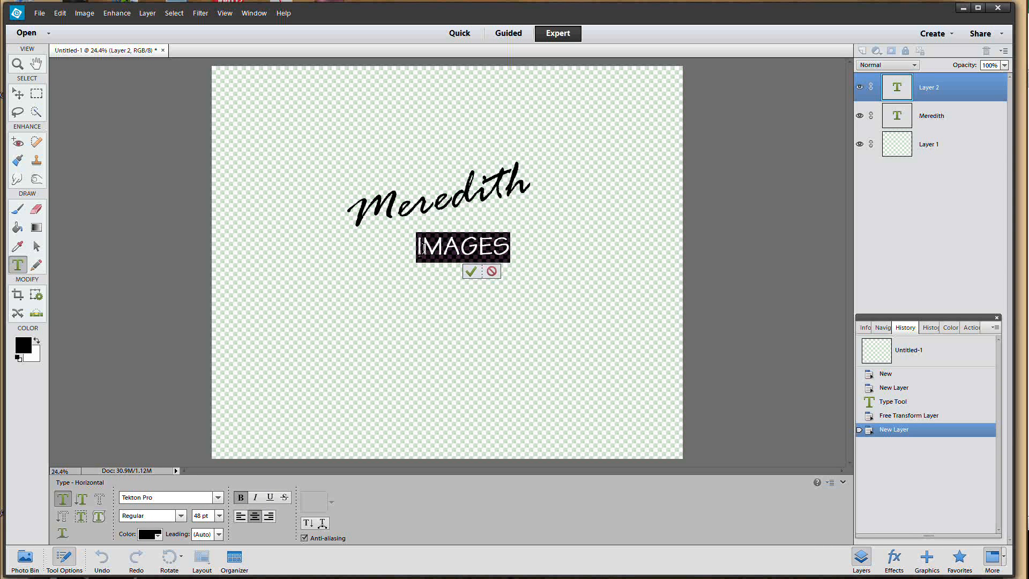
- Enlarge only the initial "I" of "IMAGES" to 60 pt and commit the text
{"action": "left_click_drag", "start_coordinate": [423, 249], "coordinate": [419, 250]}
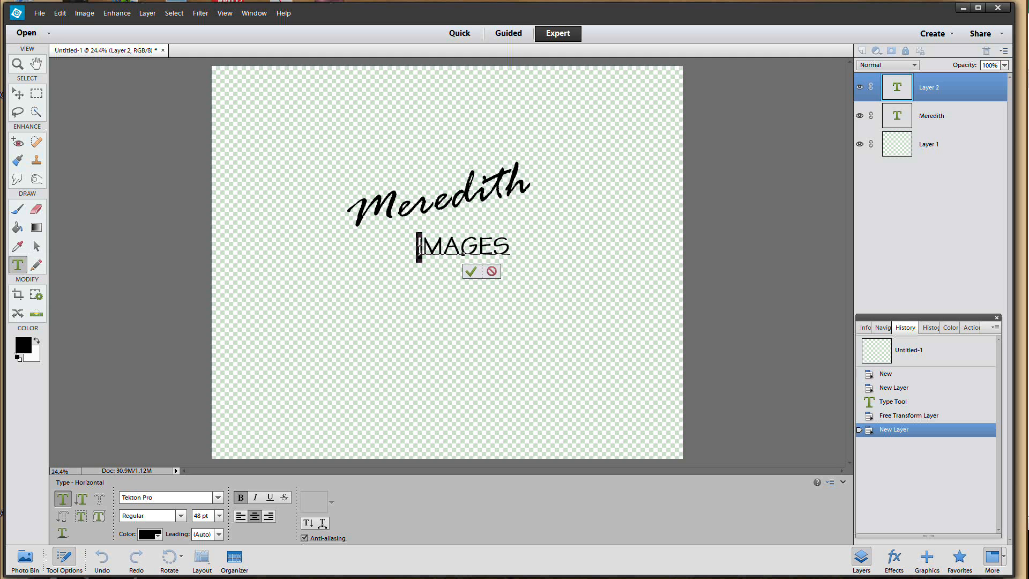
{"action": "left_click", "coordinate": [220, 516]}
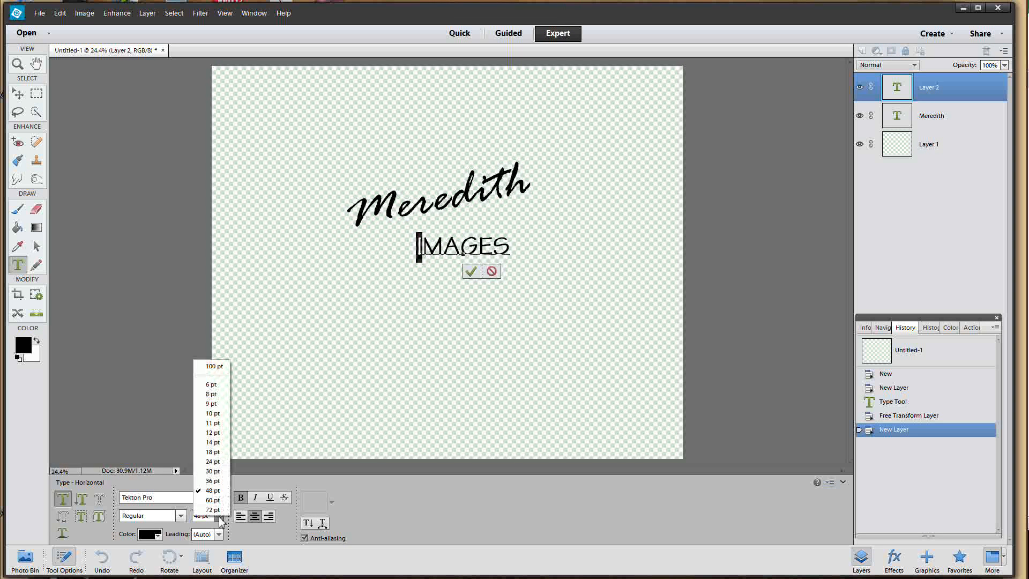
{"action": "left_click", "coordinate": [211, 500]}
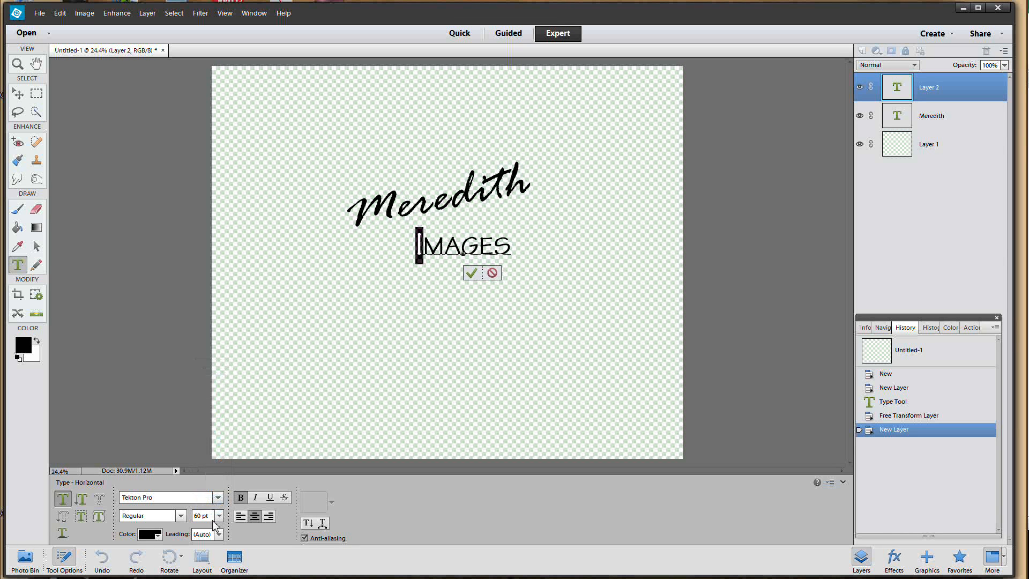
{"action": "left_click", "coordinate": [219, 516]}
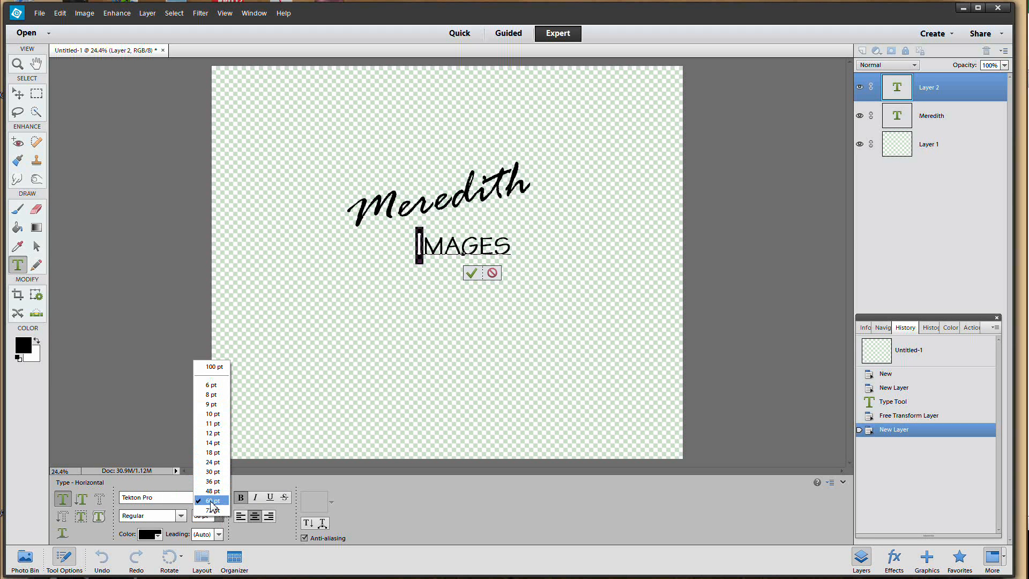
{"action": "left_click", "coordinate": [213, 502]}
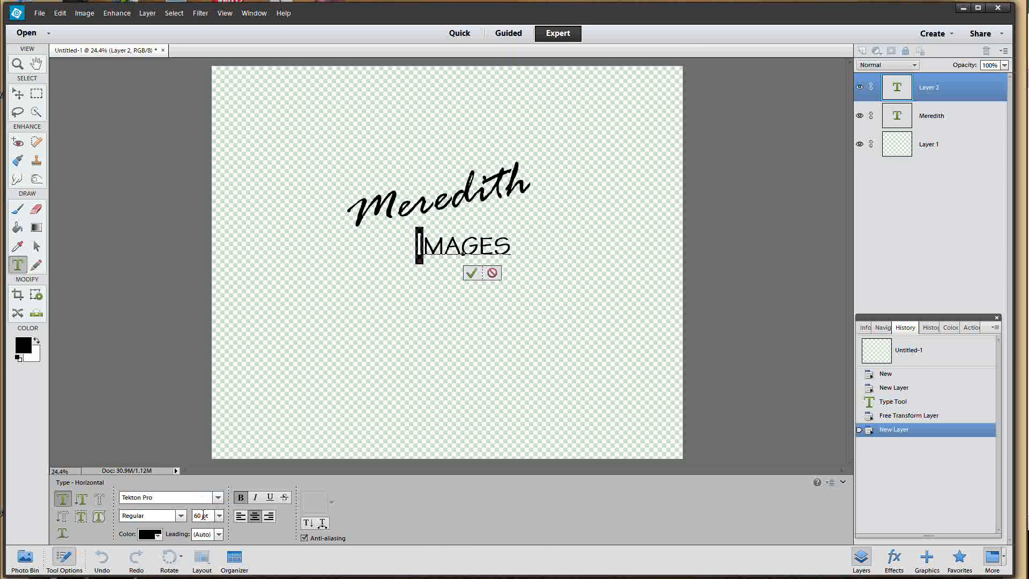
{"action": "left_click_drag", "start_coordinate": [202, 514], "coordinate": [188, 518]}
{"action": "type", "text": "50"}
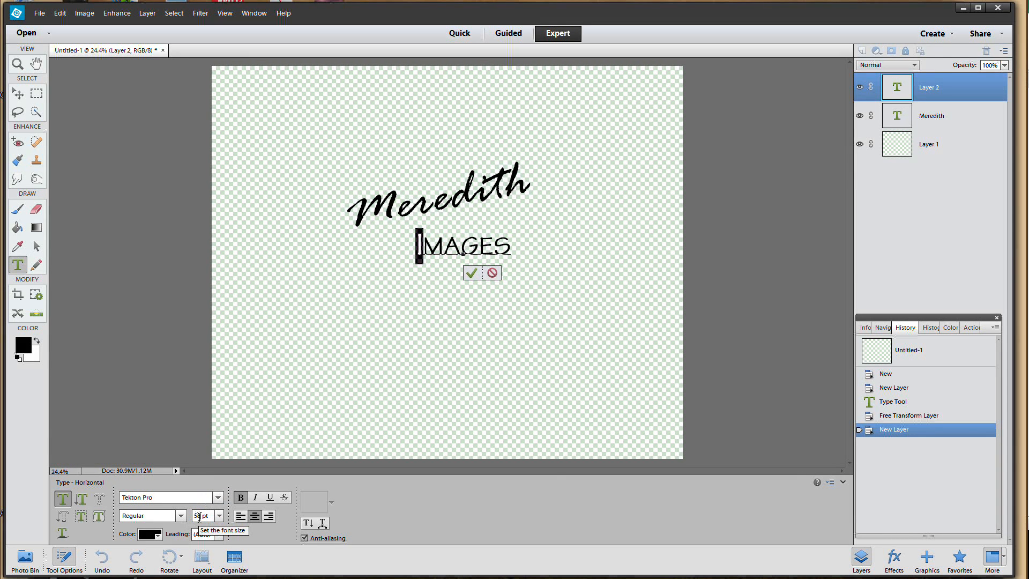
{"action": "key", "text": "BackSpace"}
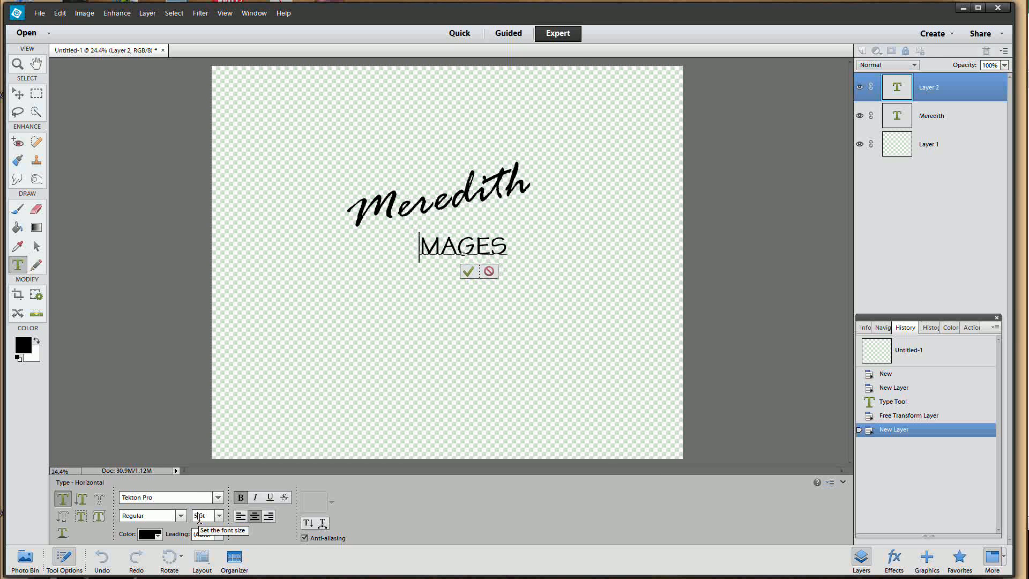
{"action": "type", "text": "0"}
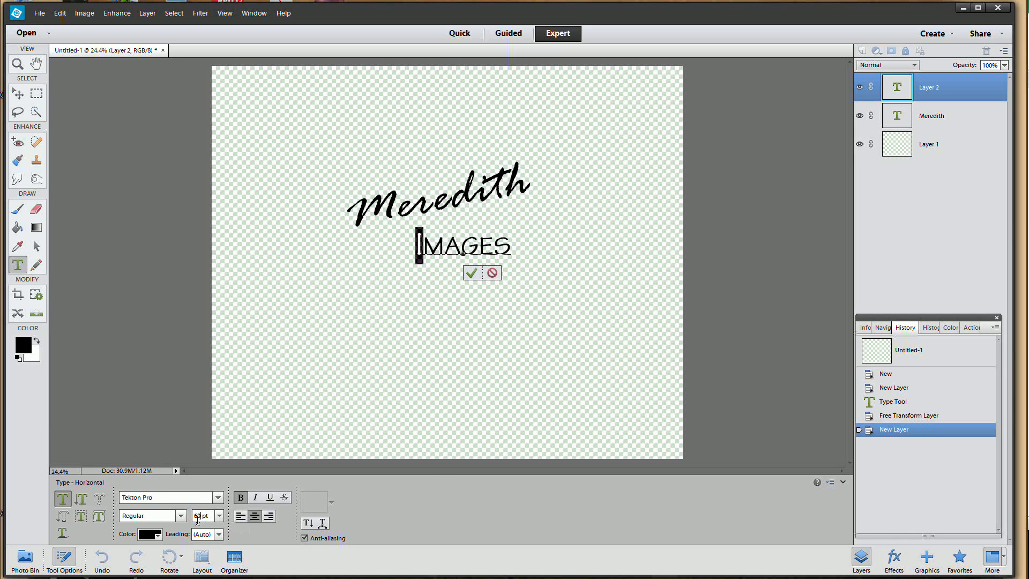
{"action": "left_click", "coordinate": [472, 273]}
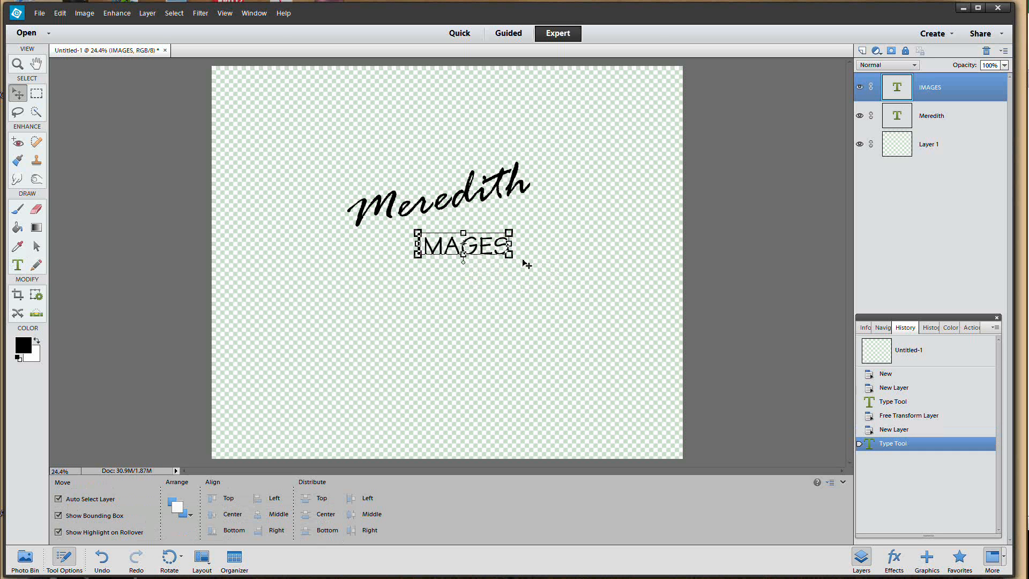
- Move the "IMAGES" text up and right so it sits close beneath the end of "Meredith", and deselect it
{"action": "mouse_move", "coordinate": [523, 261]}
{"action": "left_mouse_down"}
{"action": "mouse_move", "coordinate": [532, 278]}
{"action": "mouse_move", "coordinate": [533, 265]}
{"action": "left_mouse_up"}
{"action": "double_click", "coordinate": [499, 244]}
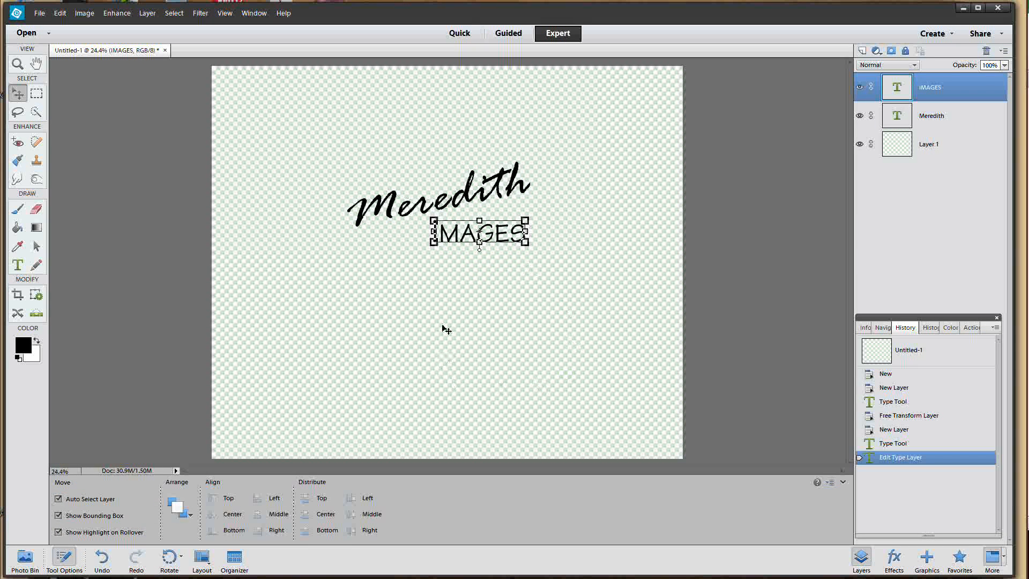
{"action": "left_click", "coordinate": [787, 259]}
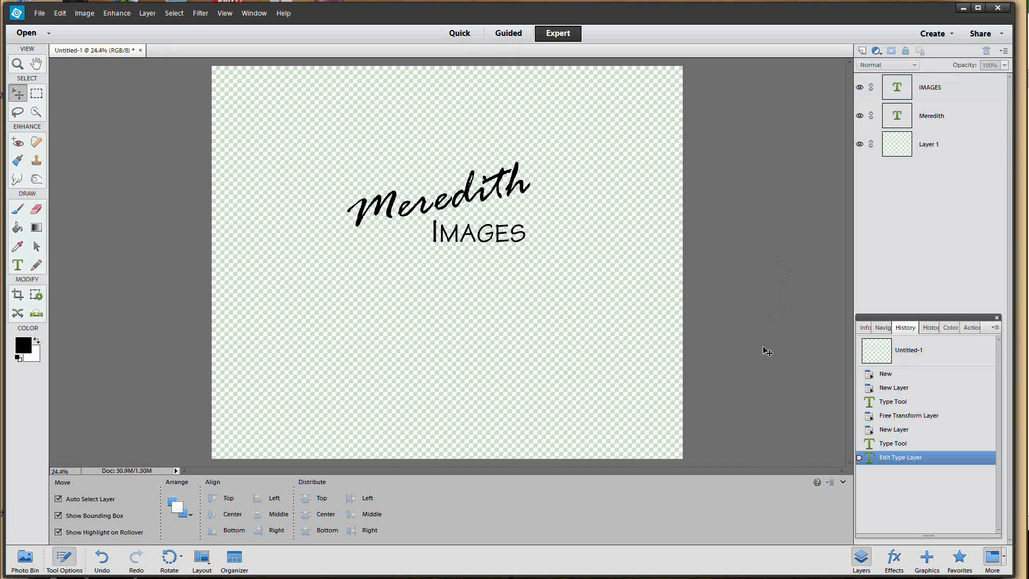
- Crop the canvas to a landscape rectangle around the logo, leaving a margin on all sides of the text
{"action": "scroll", "coordinate": [767, 352], "scroll_direction": "up", "scroll_amount": 1}
{"action": "scroll", "coordinate": [768, 352], "scroll_direction": "down", "scroll_amount": 1}
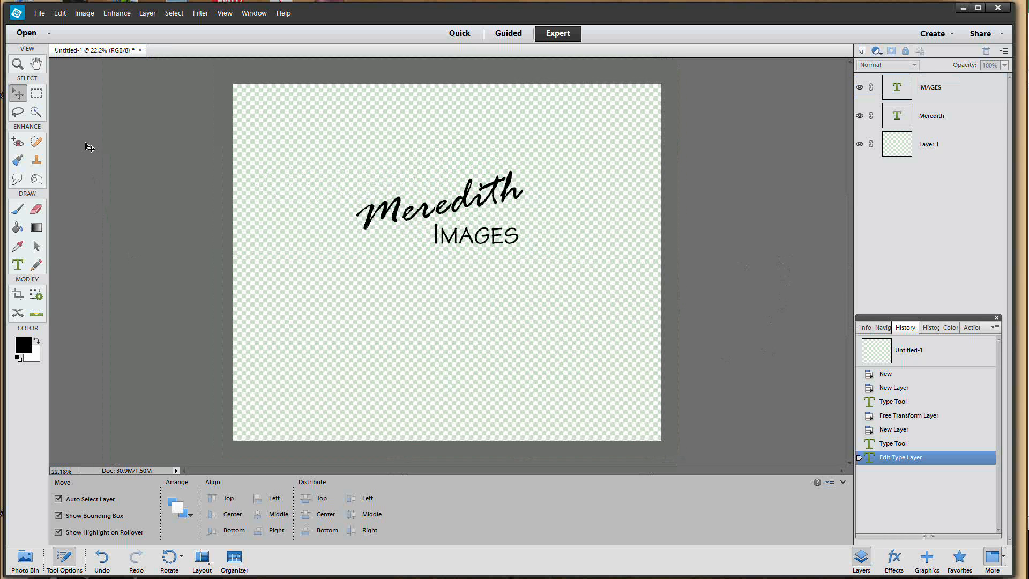
{"action": "left_click", "coordinate": [17, 294]}
{"action": "mouse_move", "coordinate": [311, 121]}
{"action": "left_mouse_down"}
{"action": "mouse_move", "coordinate": [381, 179]}
{"action": "mouse_move", "coordinate": [600, 293]}
{"action": "left_mouse_up"}
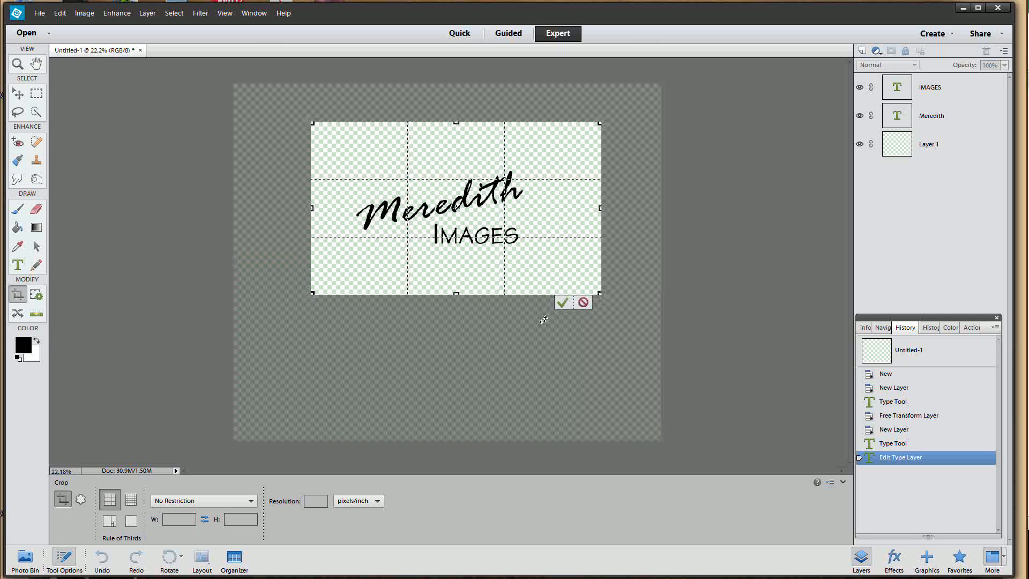
{"action": "left_click", "coordinate": [561, 303]}
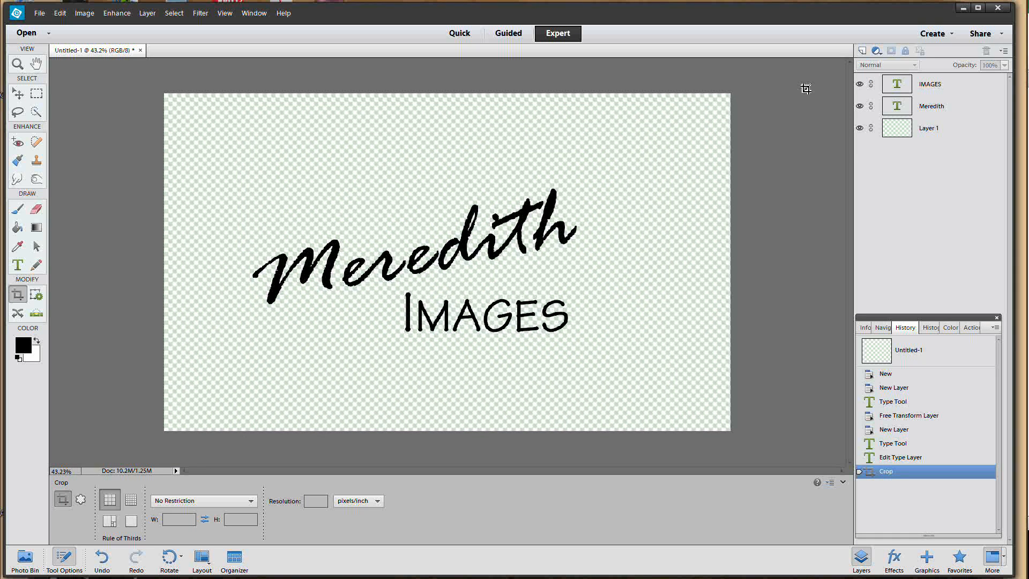
- Change the color of the "Meredith" text to white and commit it
{"action": "double_click", "coordinate": [899, 110]}
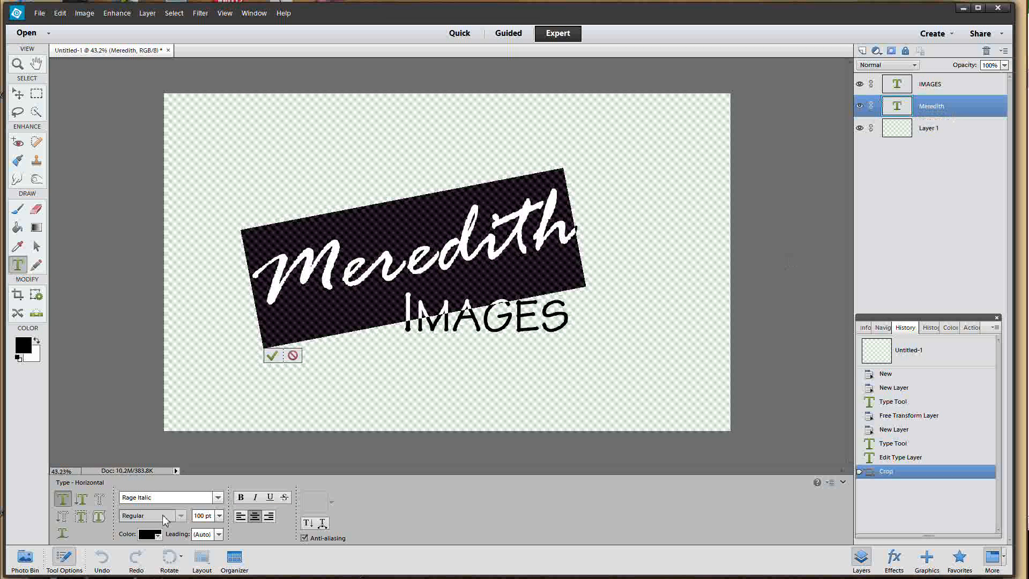
{"action": "left_click", "coordinate": [157, 536]}
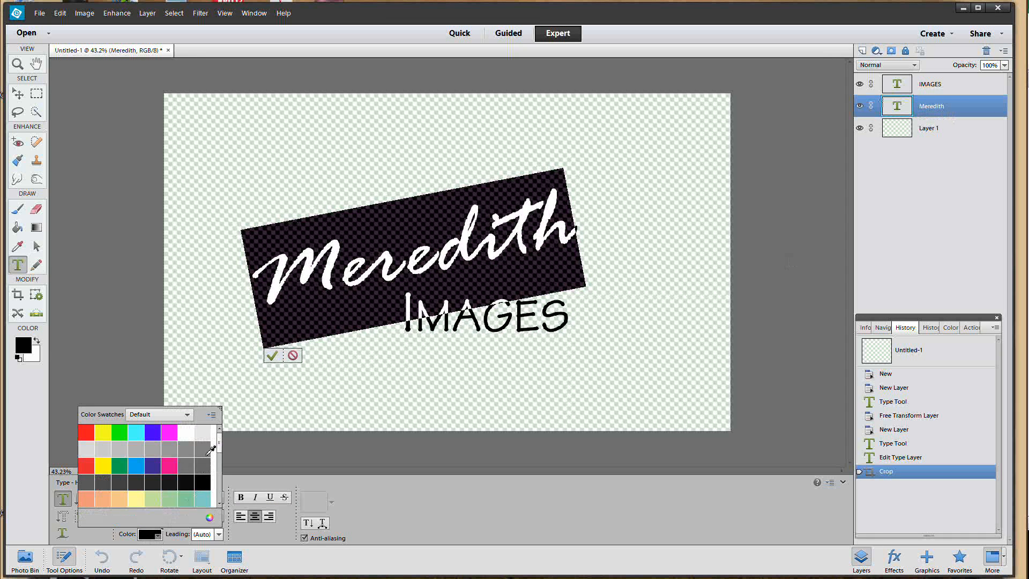
{"action": "left_click", "coordinate": [185, 433]}
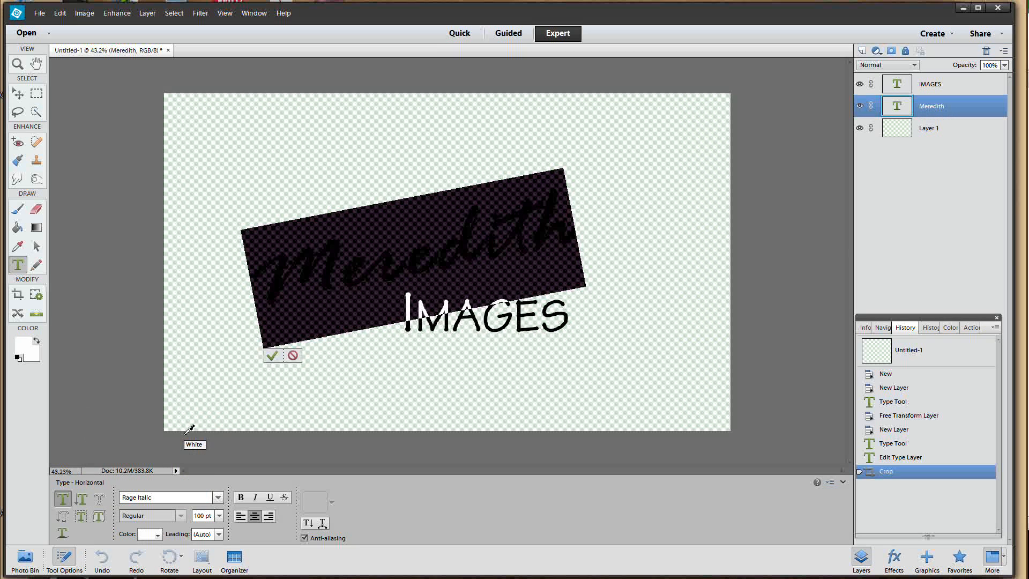
{"action": "left_click", "coordinate": [272, 355]}
{"action": "key", "text": "v"}
- Recolor the "IMAGES" text white and commit the edit
{"action": "left_click", "coordinate": [897, 88]}
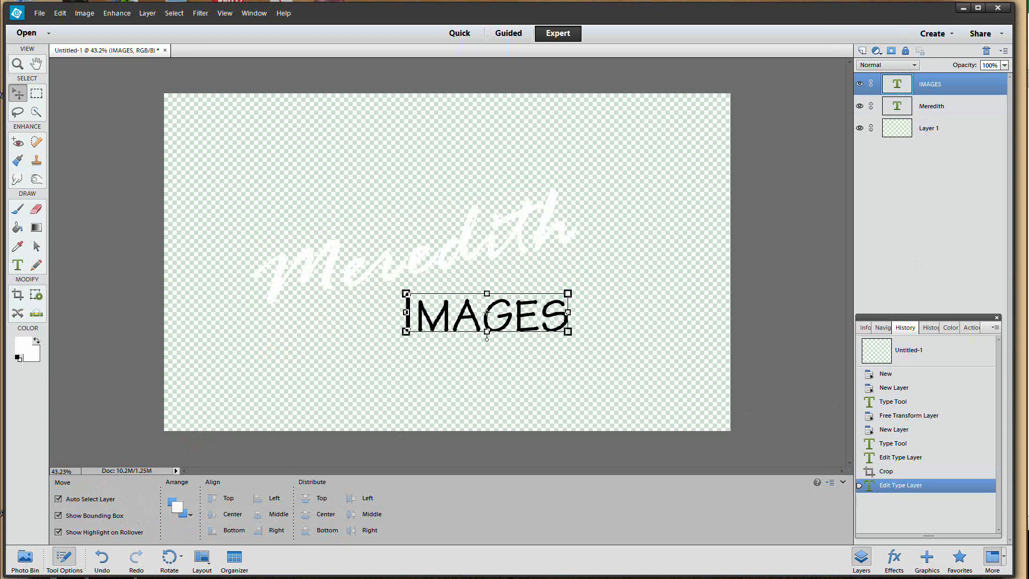
{"action": "double_click", "coordinate": [906, 89]}
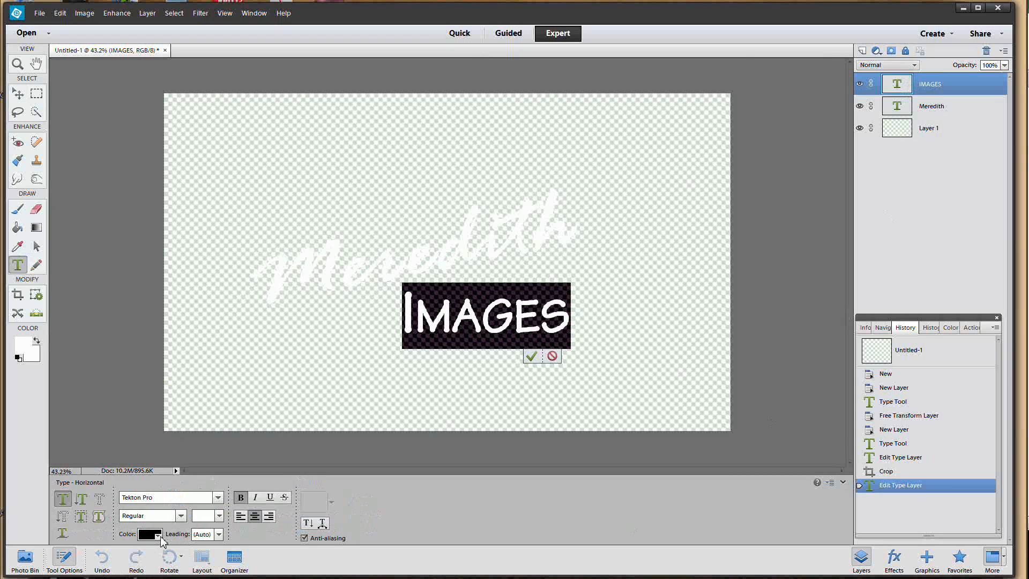
{"action": "left_click", "coordinate": [158, 536]}
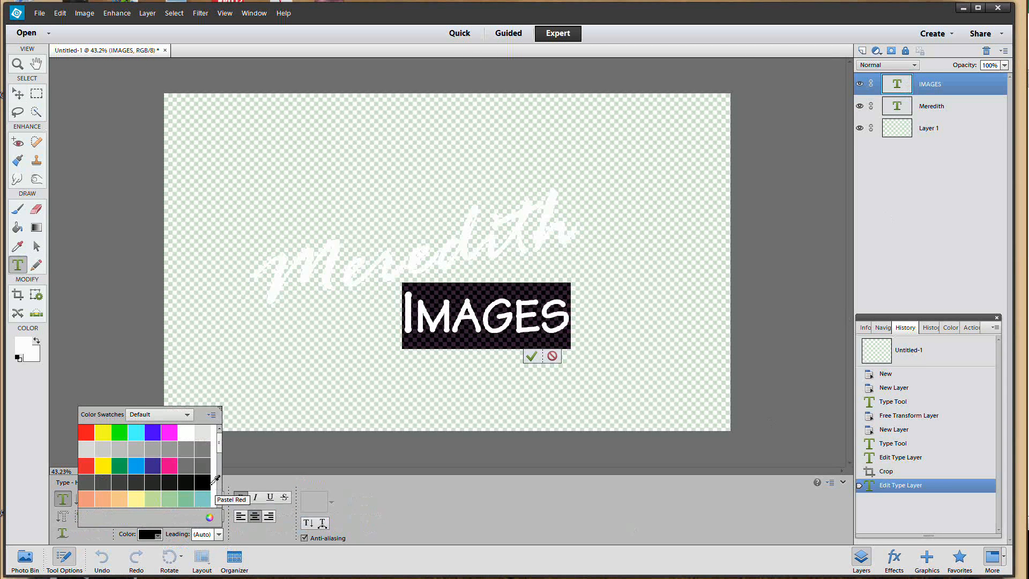
{"action": "left_click", "coordinate": [189, 428]}
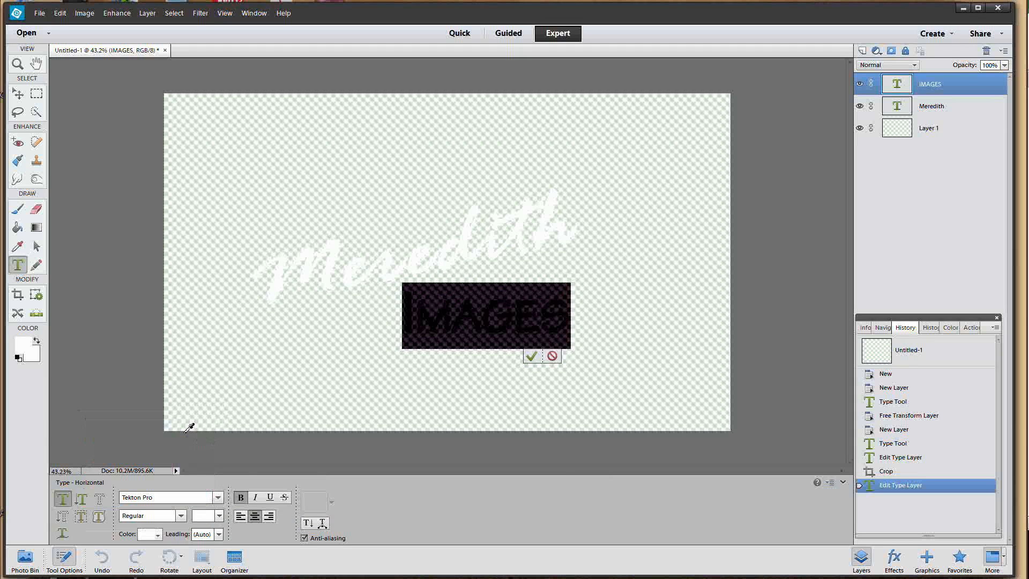
{"action": "left_click", "coordinate": [531, 356]}
{"action": "key", "text": "v"}
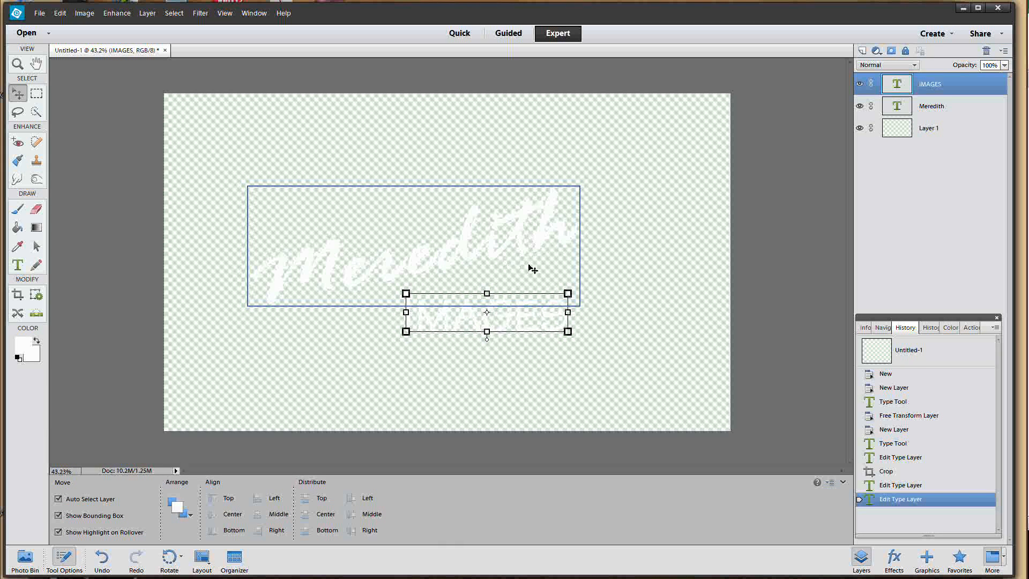
- Apply the Black Stroke 02px layer style from the Strokes collection to the "Meredith" text layer
{"action": "left_click", "coordinate": [927, 111]}
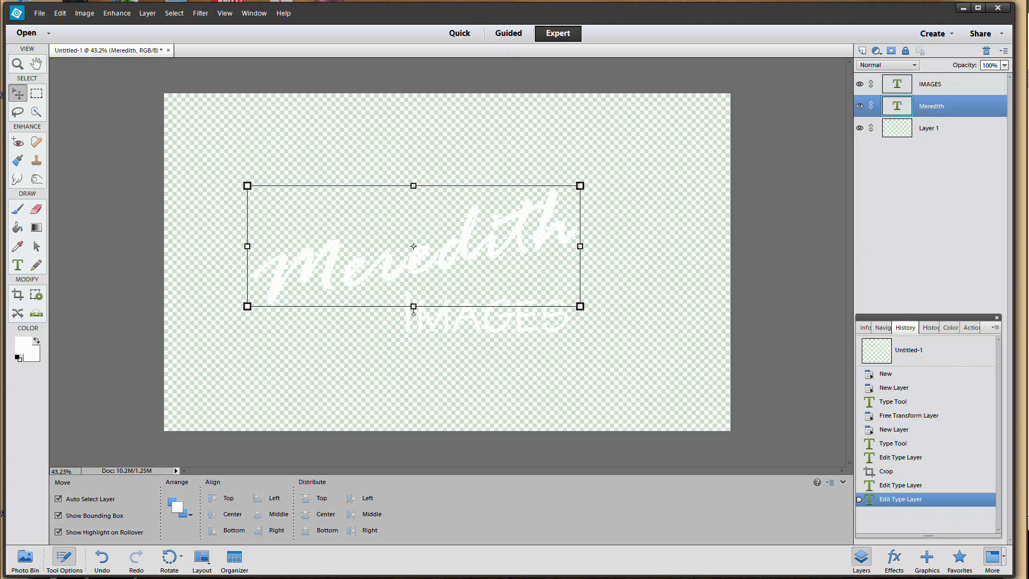
{"action": "left_click", "coordinate": [894, 559]}
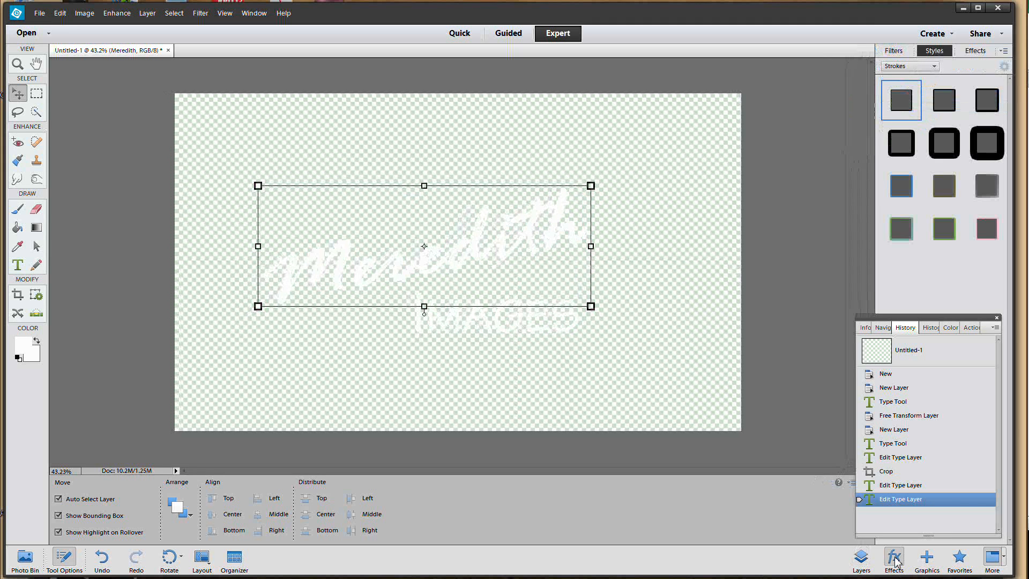
{"action": "left_click", "coordinate": [922, 66]}
{"action": "left_click", "coordinate": [898, 188]}
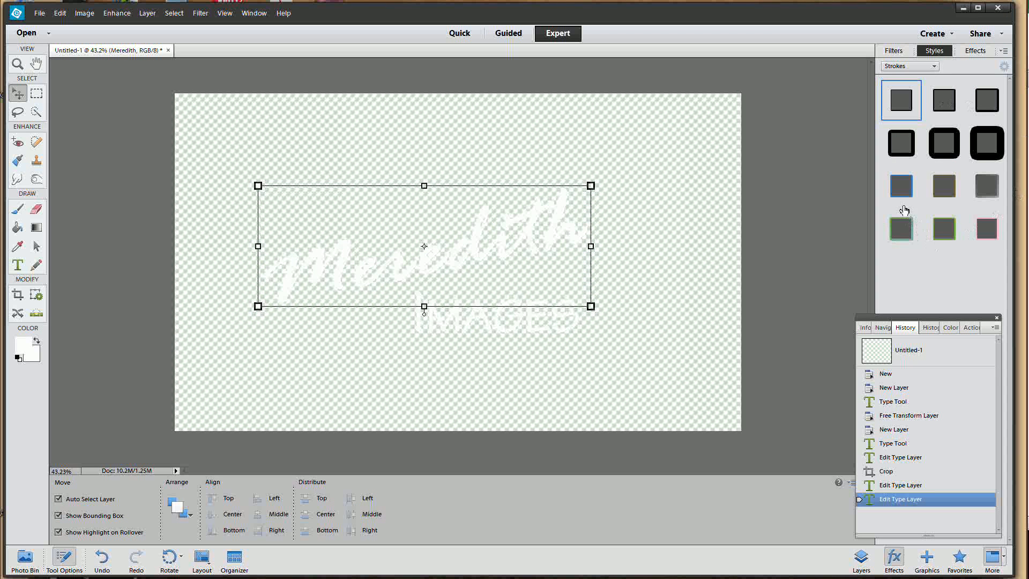
{"action": "left_click", "coordinate": [903, 103]}
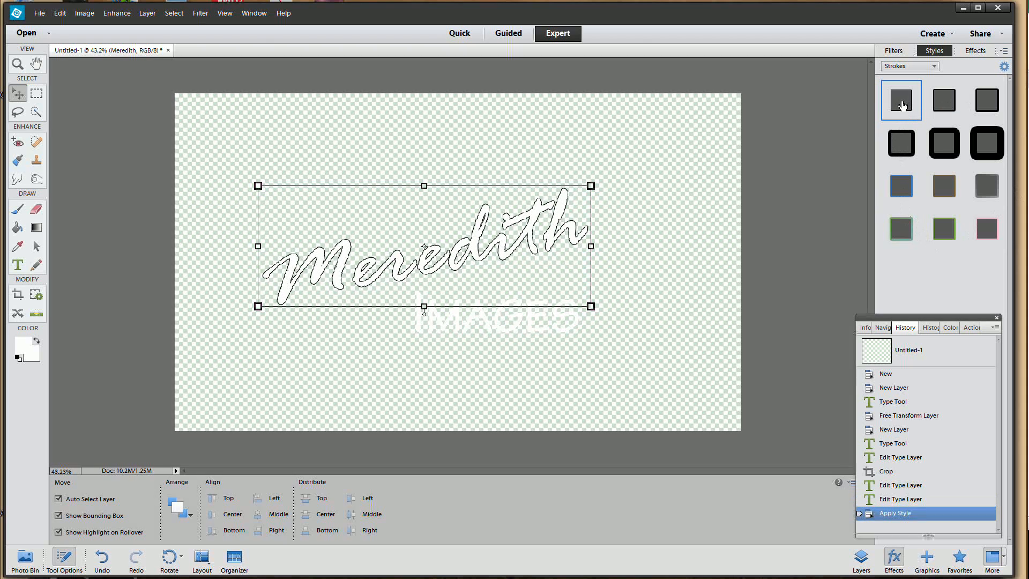
- Try the next thicker black stroke style on "Meredith" and return to Black Stroke 02px
{"action": "left_click", "coordinate": [947, 104]}
{"action": "scroll", "coordinate": [718, 241], "scroll_direction": "up", "scroll_amount": 4}
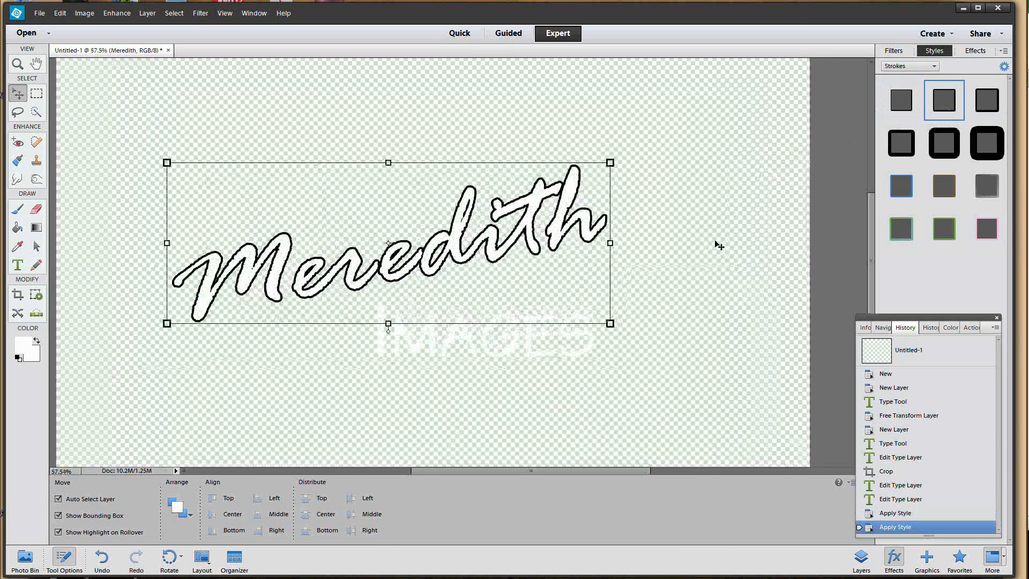
{"action": "scroll", "coordinate": [718, 246], "scroll_direction": "down", "scroll_amount": 1}
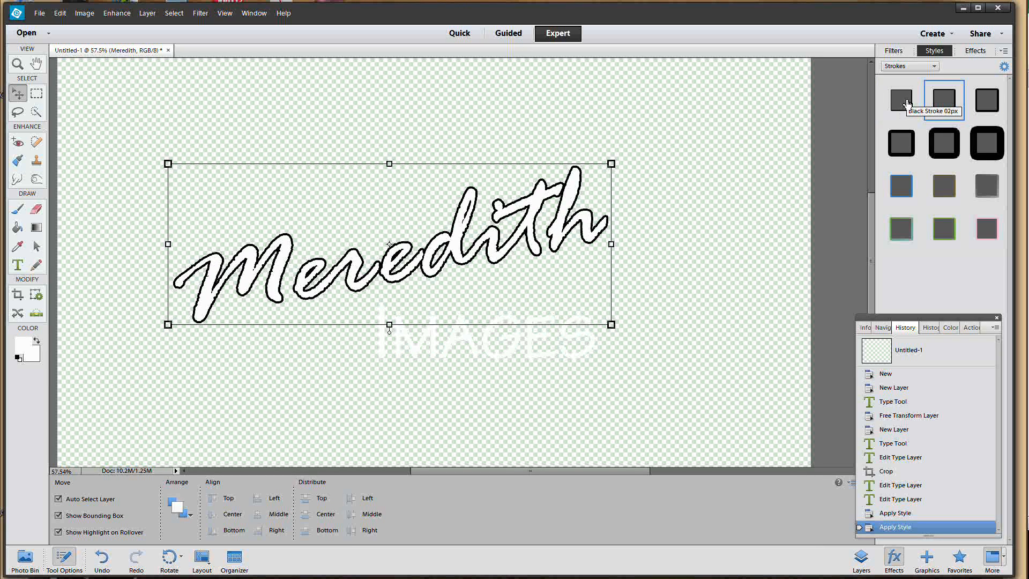
{"action": "left_click", "coordinate": [906, 103]}
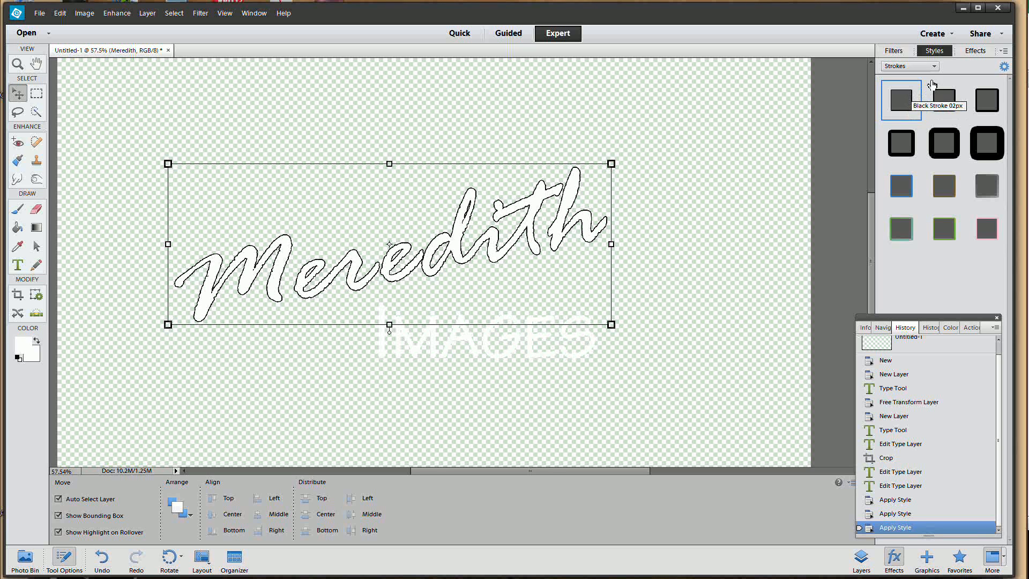
- Apply the Hard Edge layer style from the Drop Shadows collection to the "Meredith" text layer
{"action": "left_click", "coordinate": [911, 69]}
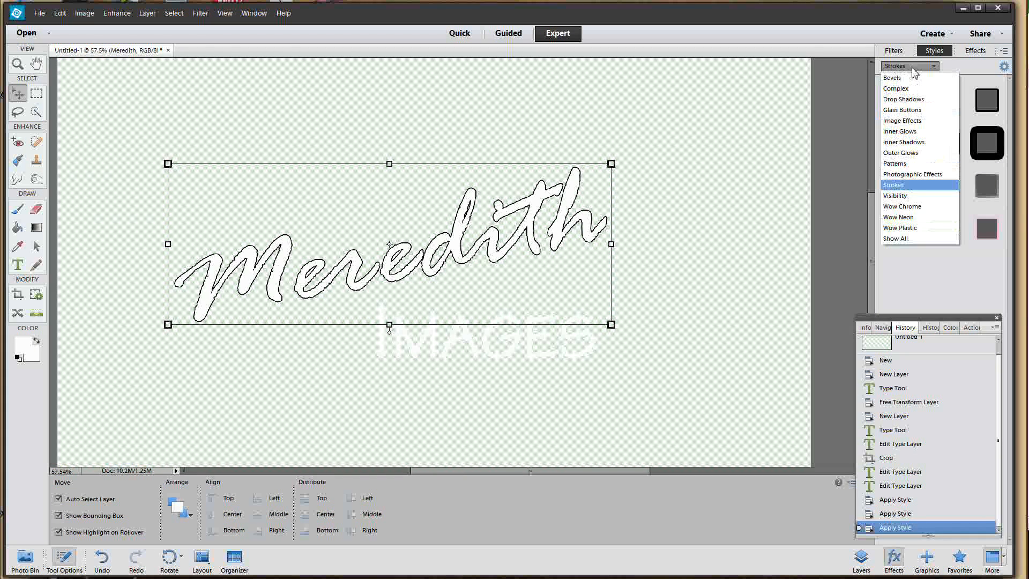
{"action": "left_click", "coordinate": [903, 100]}
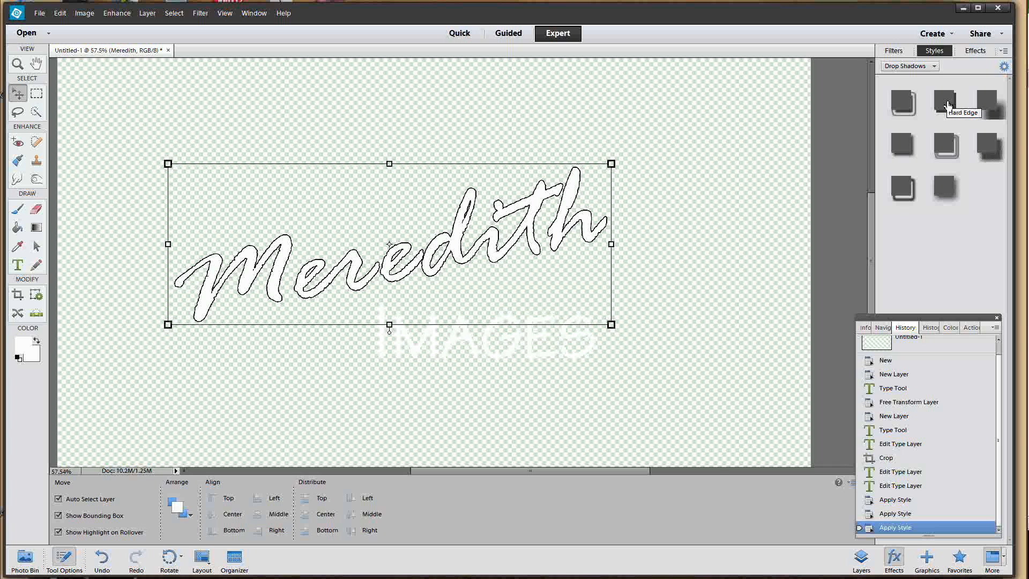
{"action": "left_click", "coordinate": [946, 103]}
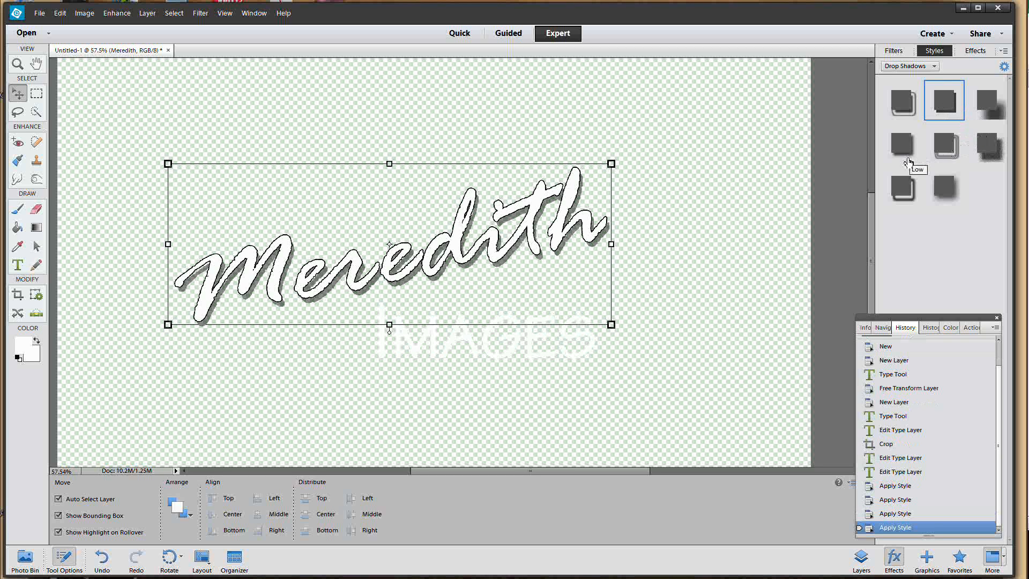
- Try the Low drop shadow and two other soft shadow styles on "Meredith" and return to Hard Edge
{"action": "left_click", "coordinate": [900, 150]}
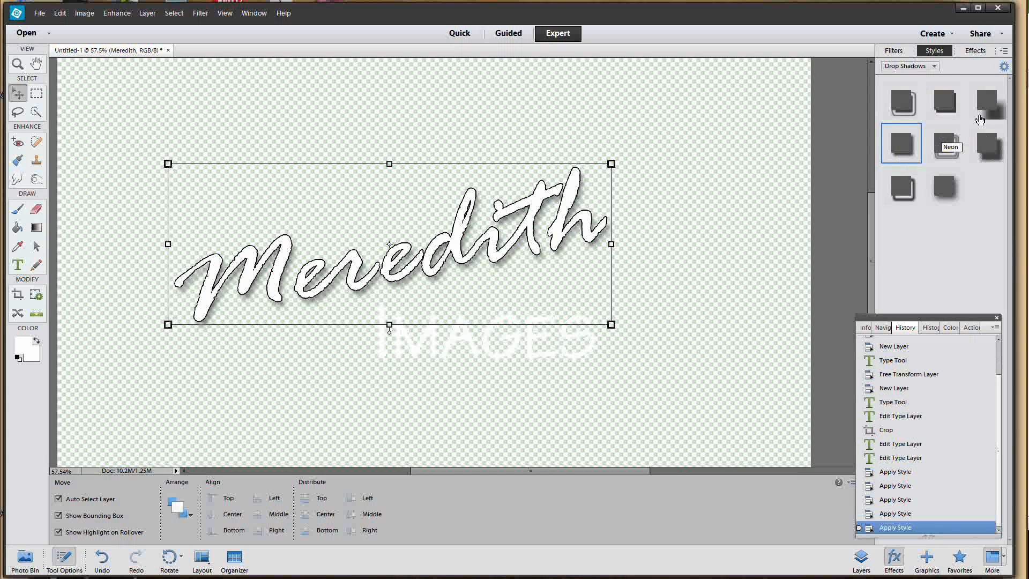
{"action": "left_click", "coordinate": [996, 107]}
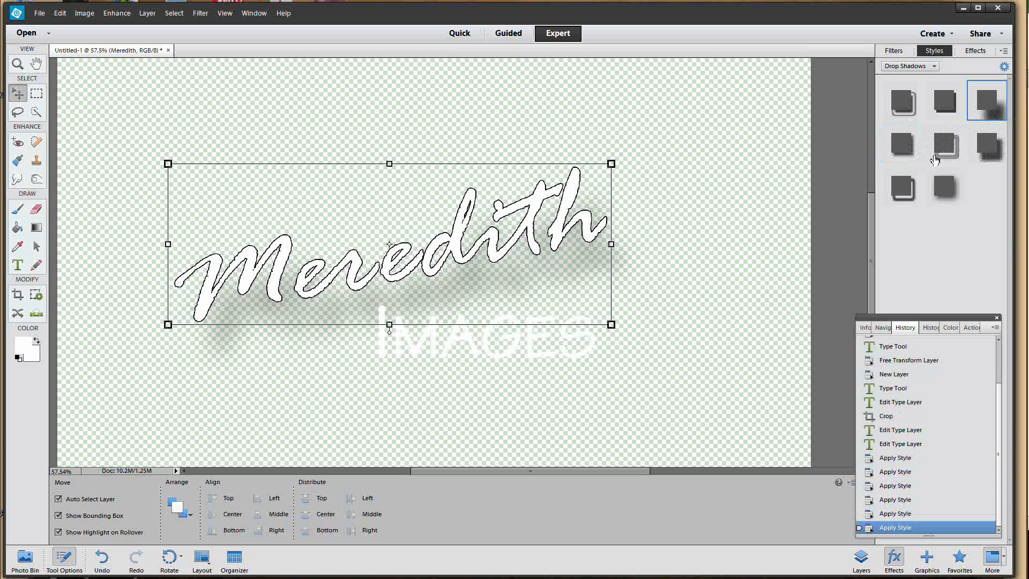
{"action": "left_click", "coordinate": [948, 187]}
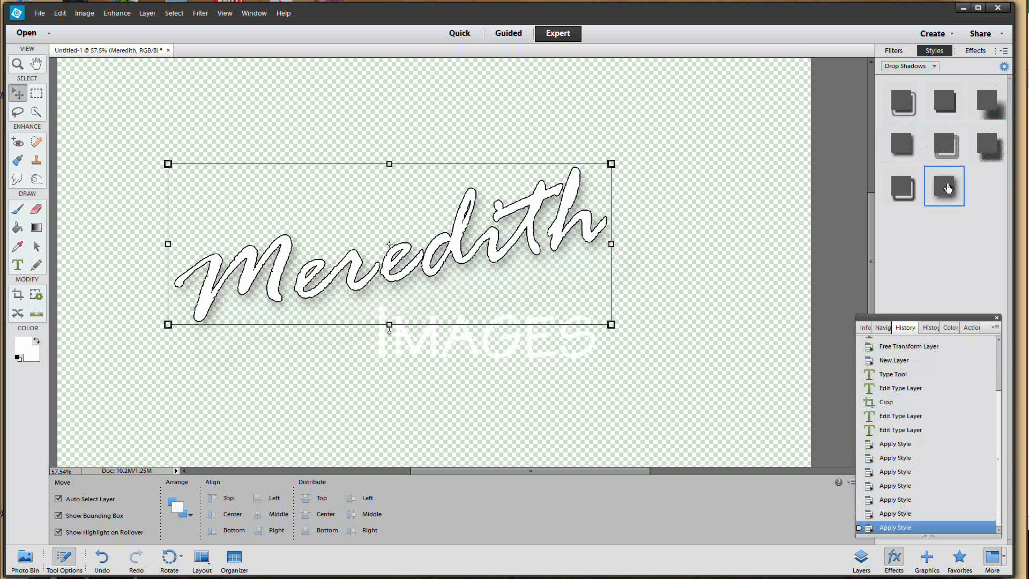
{"action": "left_click", "coordinate": [945, 103]}
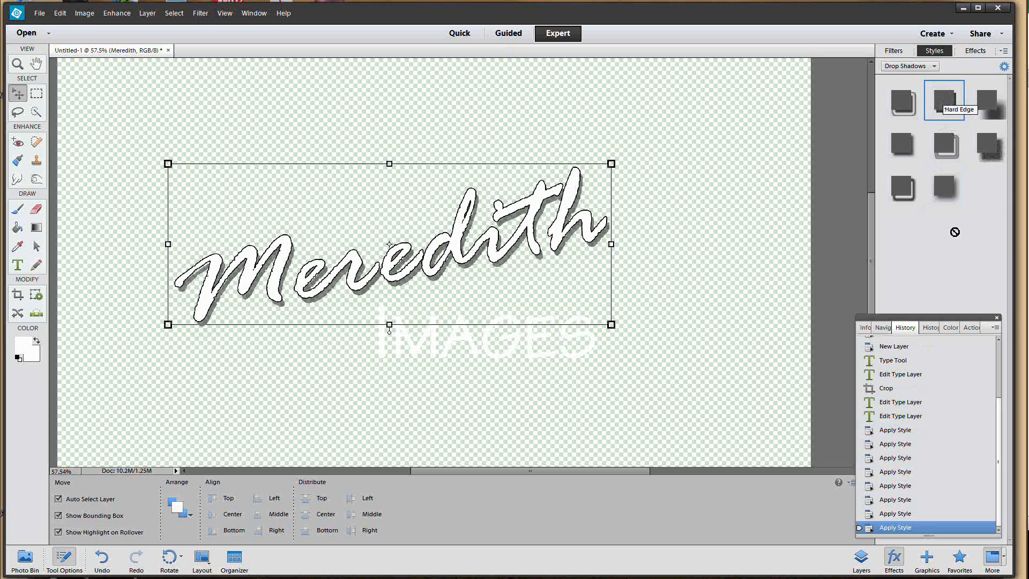
- Select the "IMAGES" text layer and apply the Hard Edge drop shadow style to it
{"action": "left_click", "coordinate": [860, 560]}
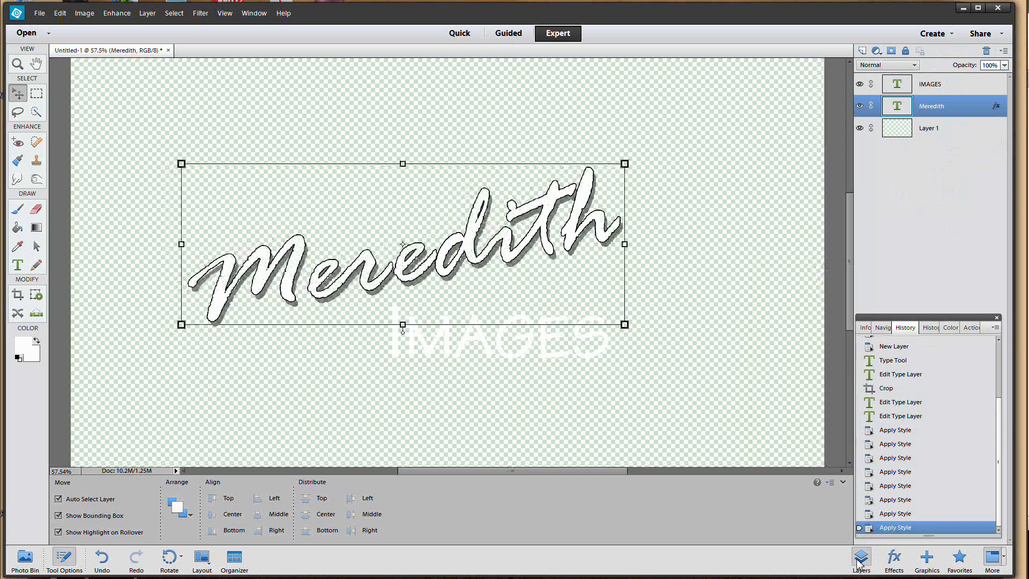
{"action": "double_click", "coordinate": [900, 87]}
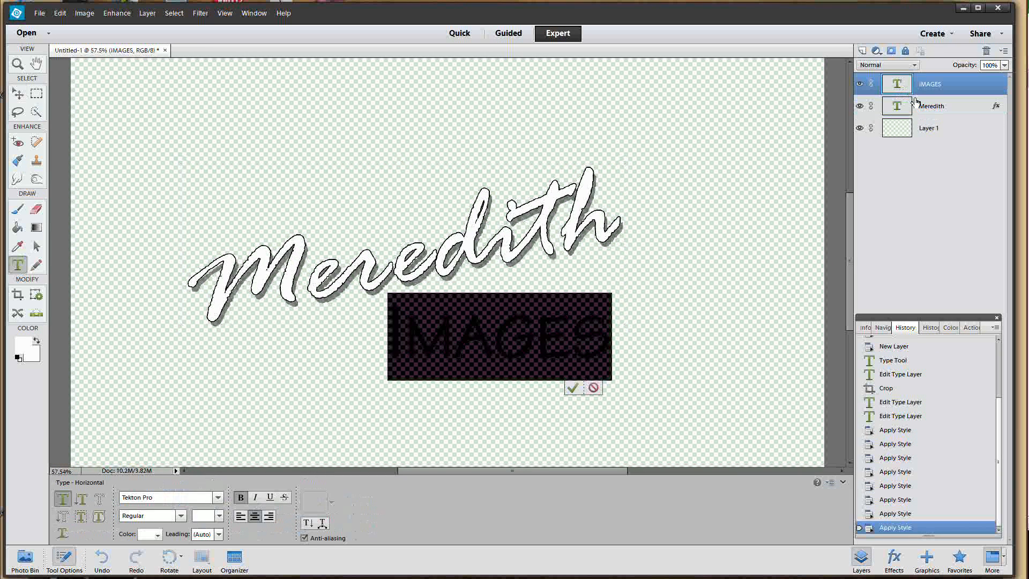
{"action": "left_click", "coordinate": [572, 387]}
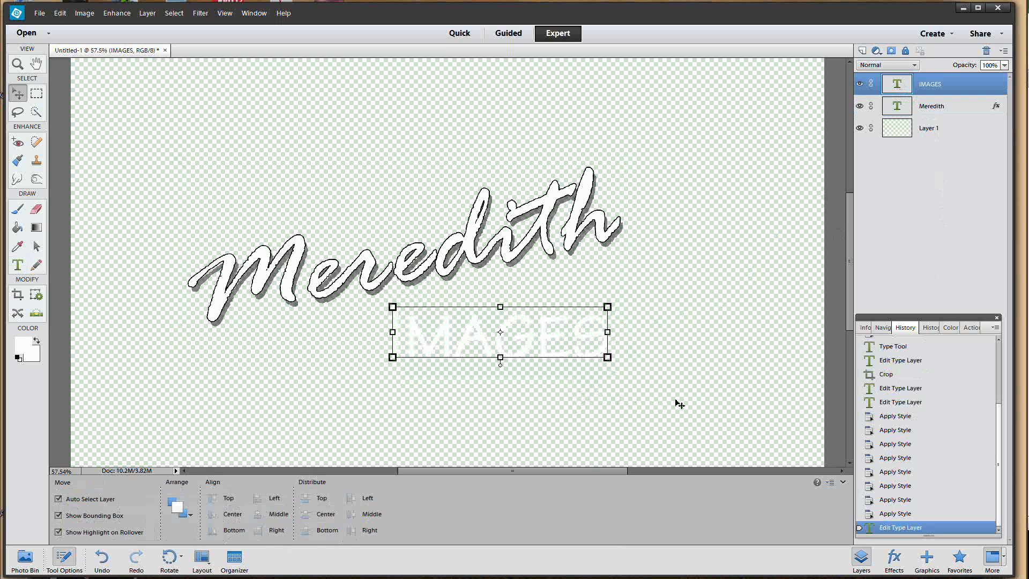
{"action": "left_click", "coordinate": [893, 560]}
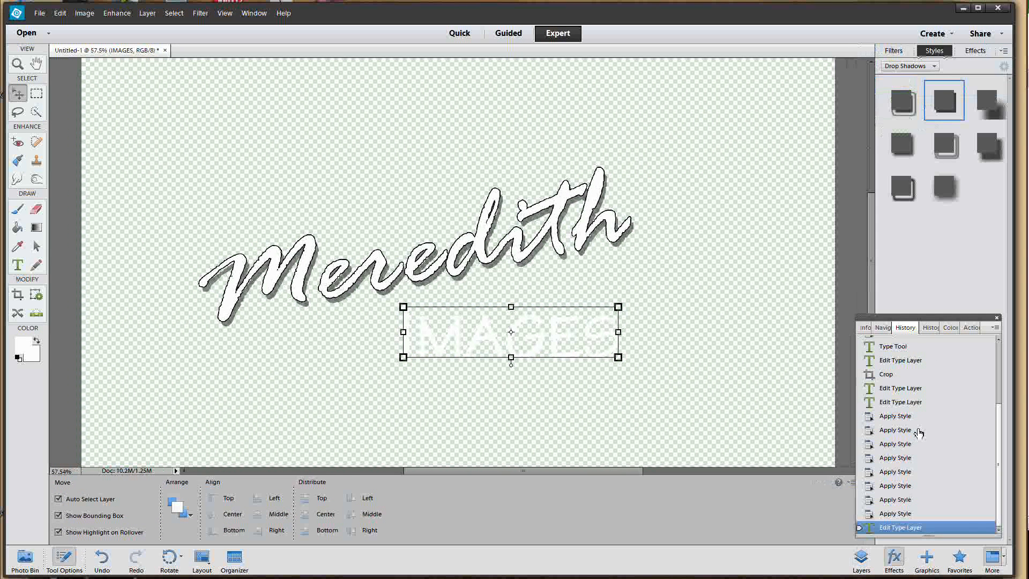
{"action": "double_click", "coordinate": [947, 105]}
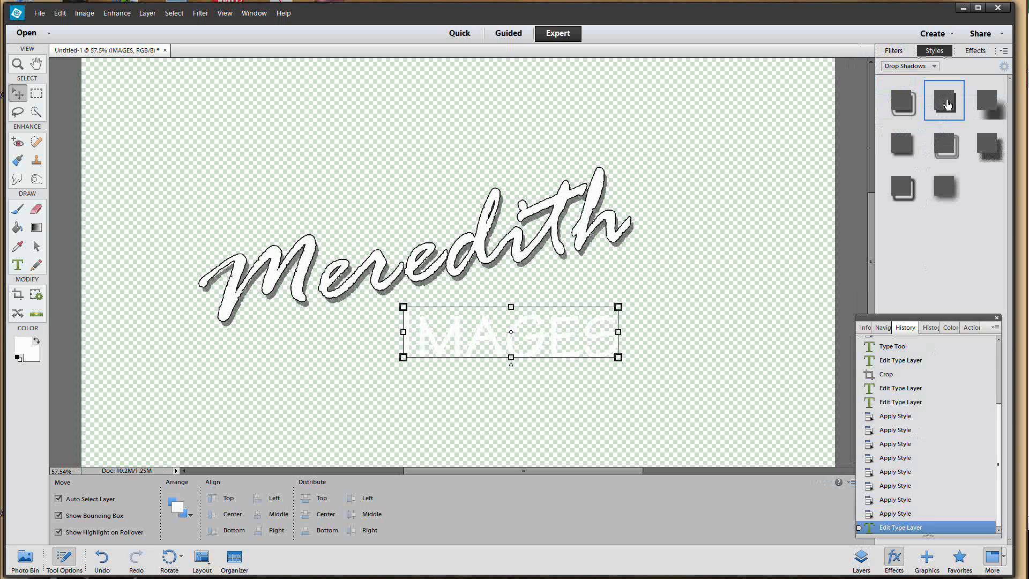
- Add the Black Stroke 02px style from the Strokes collection to the "IMAGES" text
{"action": "left_click", "coordinate": [896, 66]}
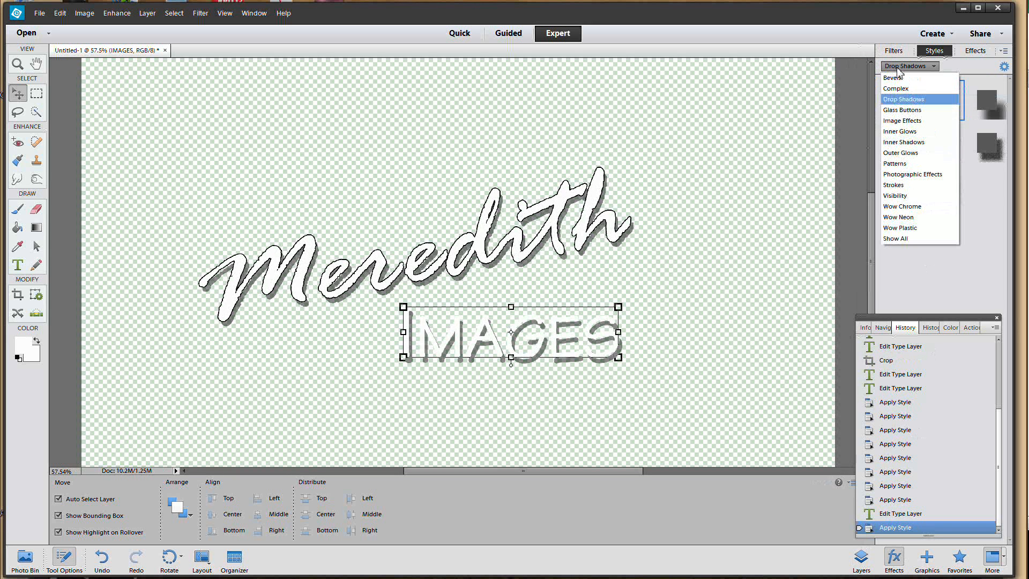
{"action": "left_click", "coordinate": [893, 185]}
{"action": "double_click", "coordinate": [904, 107]}
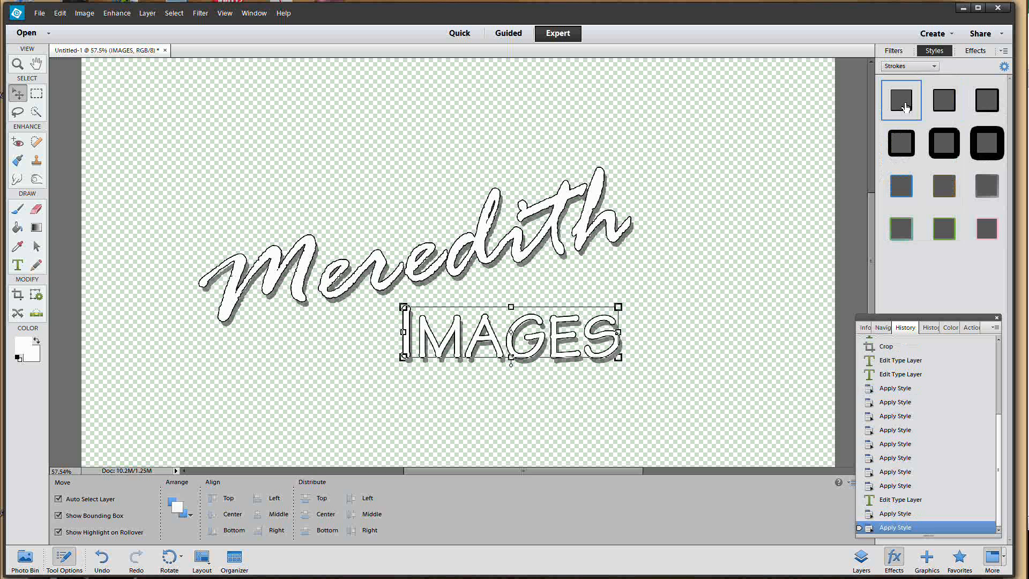
- Select Layer 1 and crop the canvas closely around the two-line logo, leaving a small margin on every side
{"action": "left_click", "coordinate": [860, 560]}
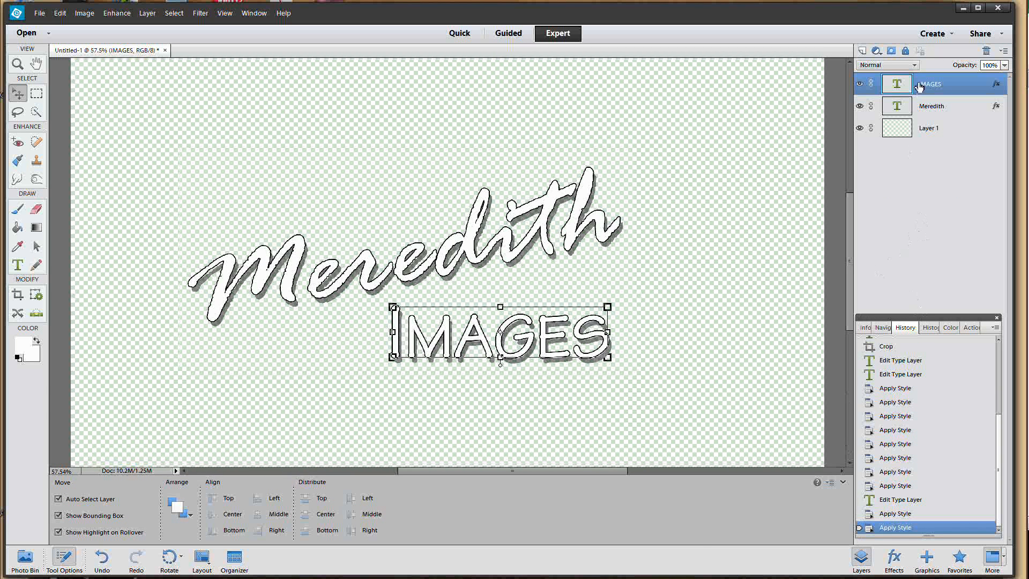
{"action": "left_click", "coordinate": [937, 130]}
{"action": "scroll", "coordinate": [738, 207], "scroll_direction": "down", "scroll_amount": 2}
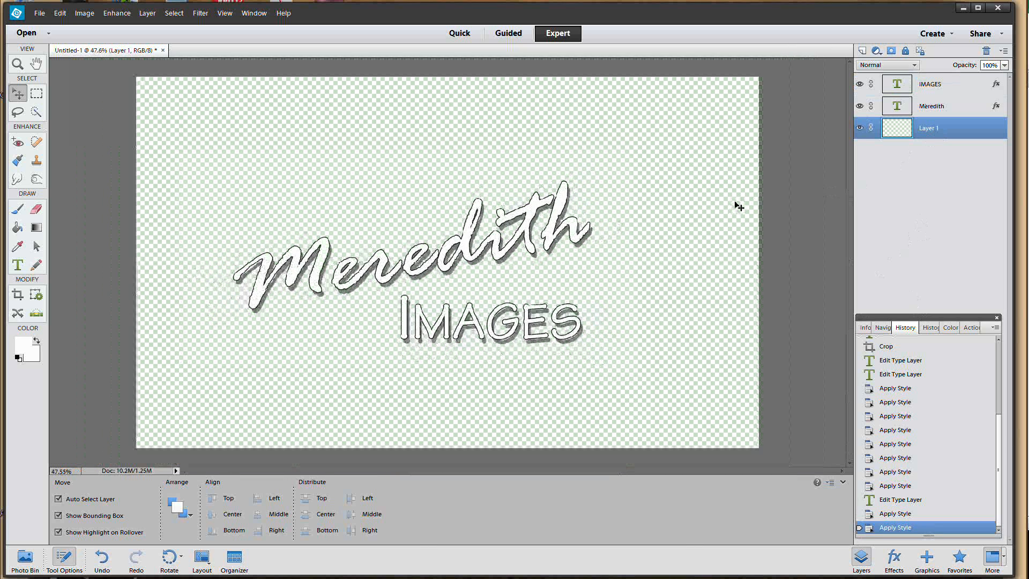
{"action": "scroll", "coordinate": [739, 206], "scroll_direction": "down", "scroll_amount": 1}
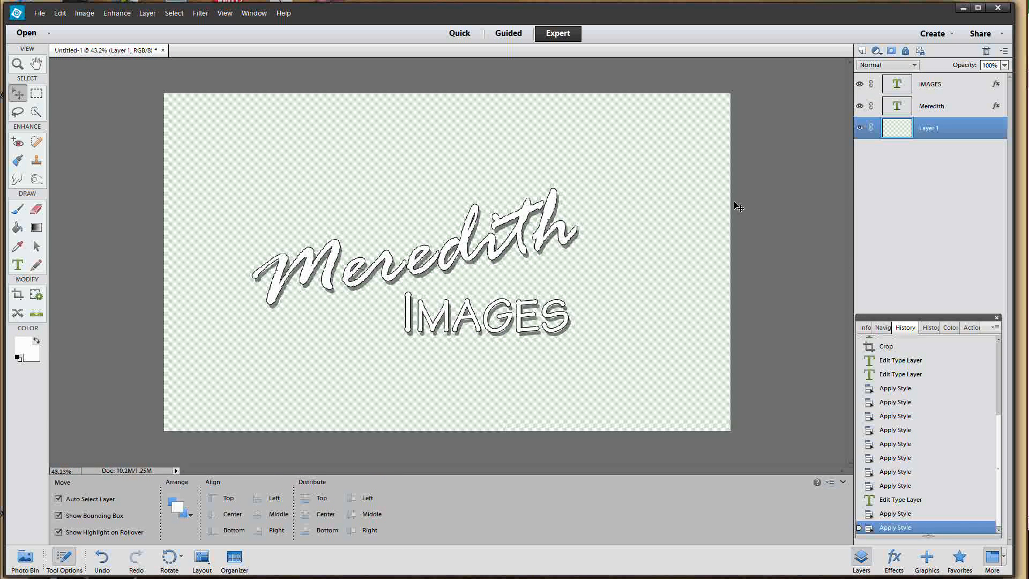
{"action": "left_click", "coordinate": [19, 295]}
{"action": "left_click_drag", "start_coordinate": [228, 185], "coordinate": [597, 346]}
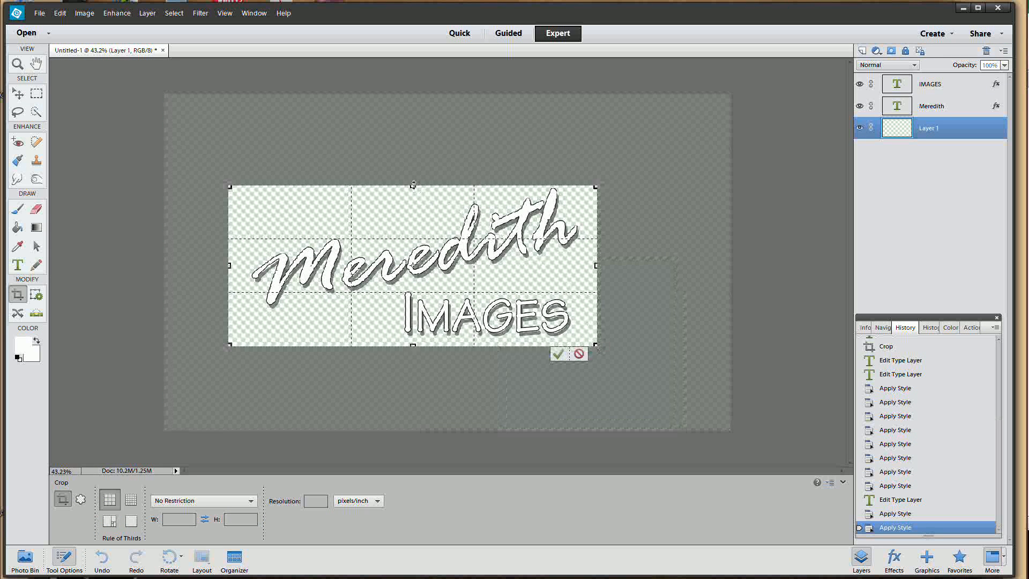
{"action": "left_click_drag", "start_coordinate": [413, 173], "coordinate": [413, 165]}
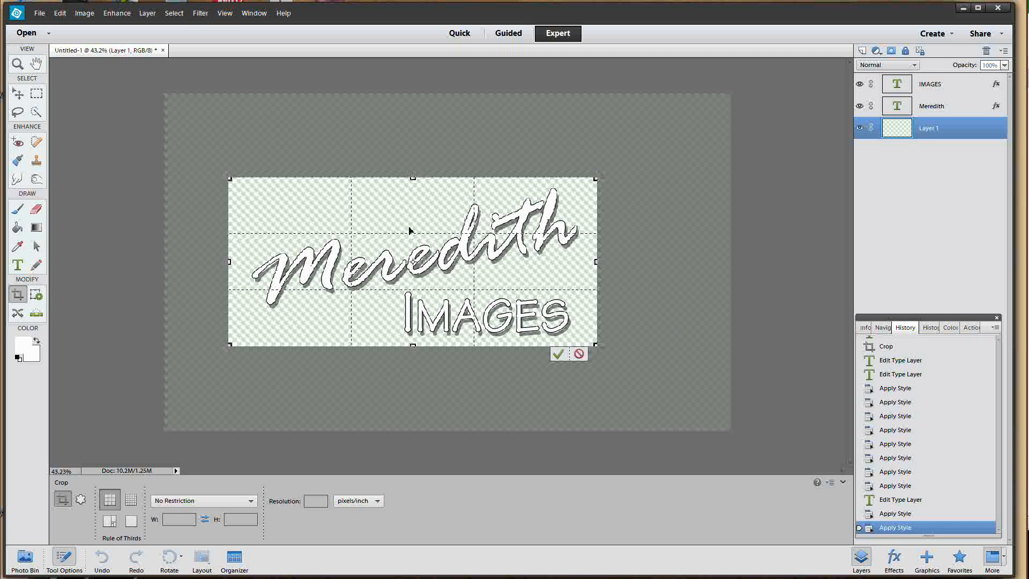
{"action": "left_click_drag", "start_coordinate": [233, 268], "coordinate": [243, 264]}
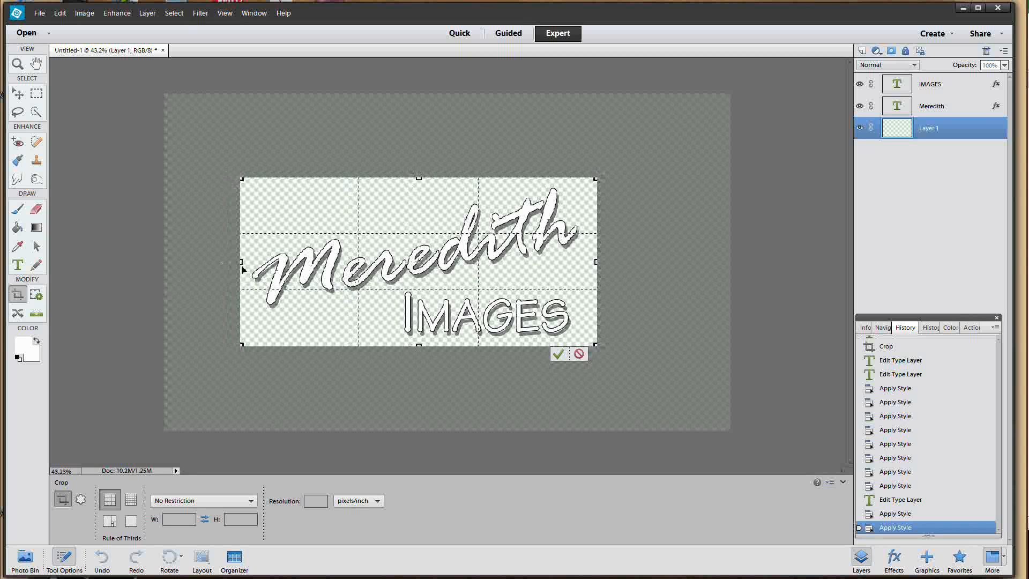
{"action": "left_click", "coordinate": [558, 354]}
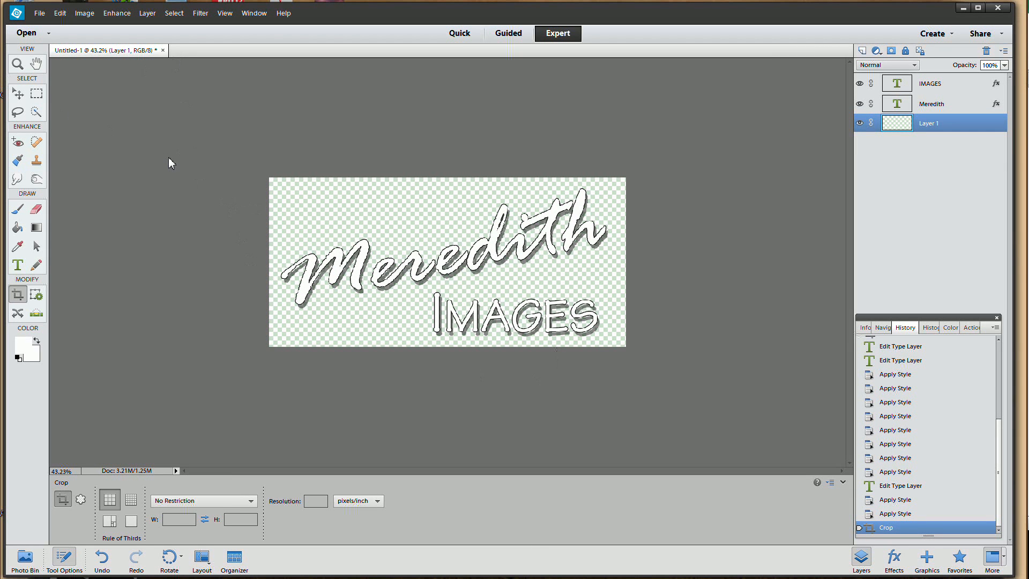
- Save the layered logo to the Desktop in Photoshop format as "LOGO - test2"
{"action": "left_click", "coordinate": [44, 14]}
{"action": "left_click", "coordinate": [58, 132]}
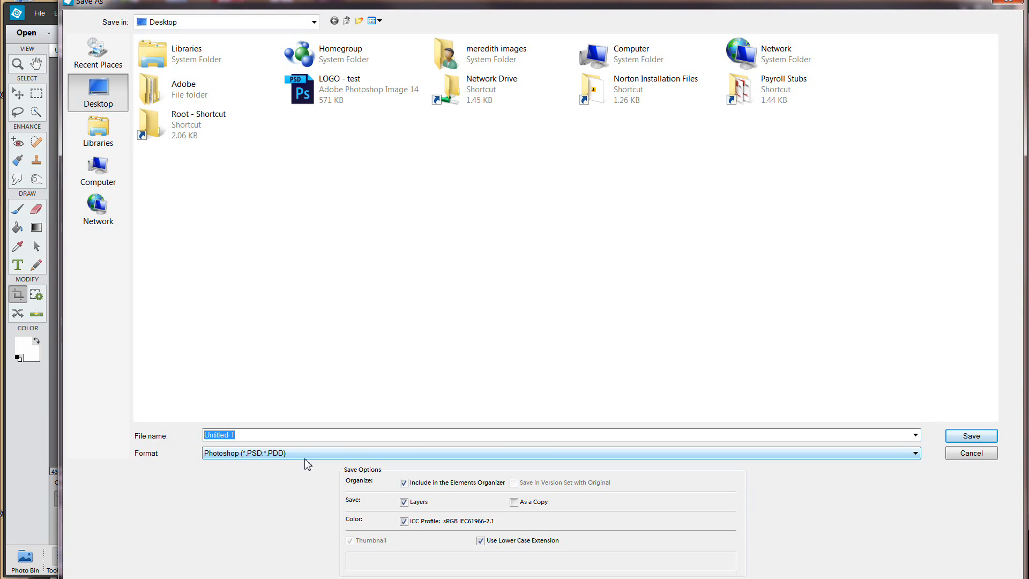
{"action": "left_click_drag", "start_coordinate": [257, 437], "coordinate": [129, 438]}
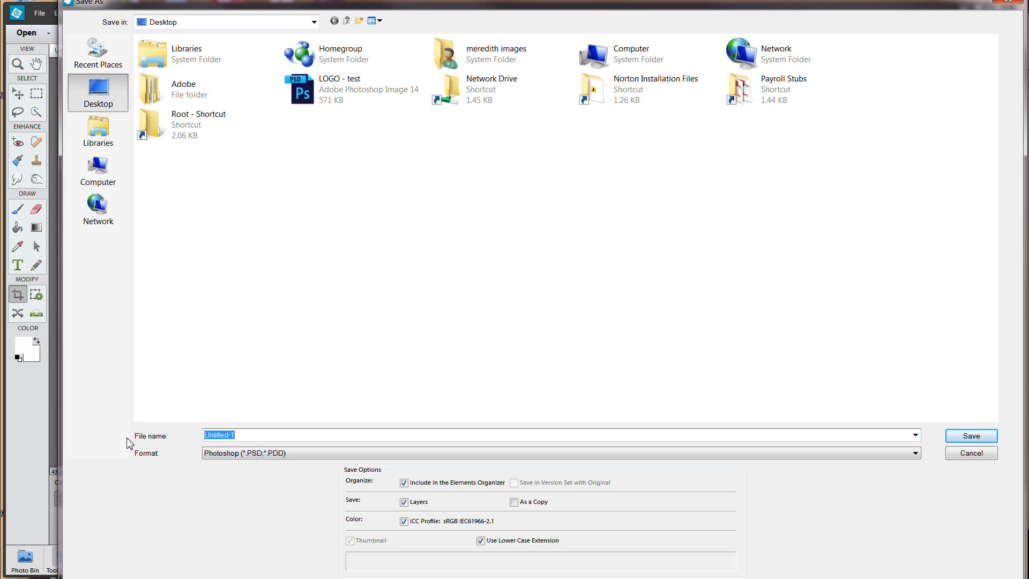
{"action": "type", "text": "LOGO"}
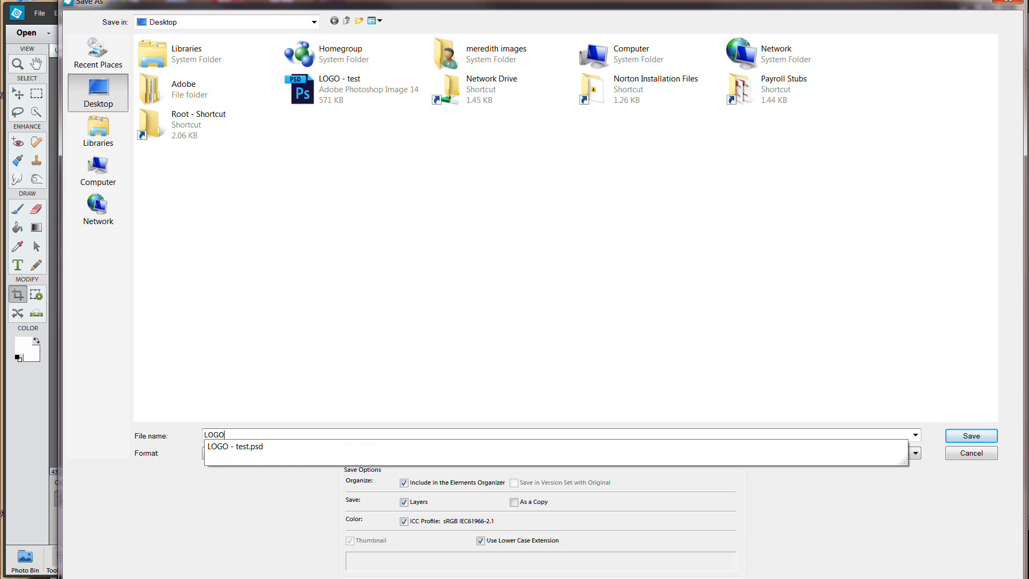
{"action": "type", "text": " - test2"}
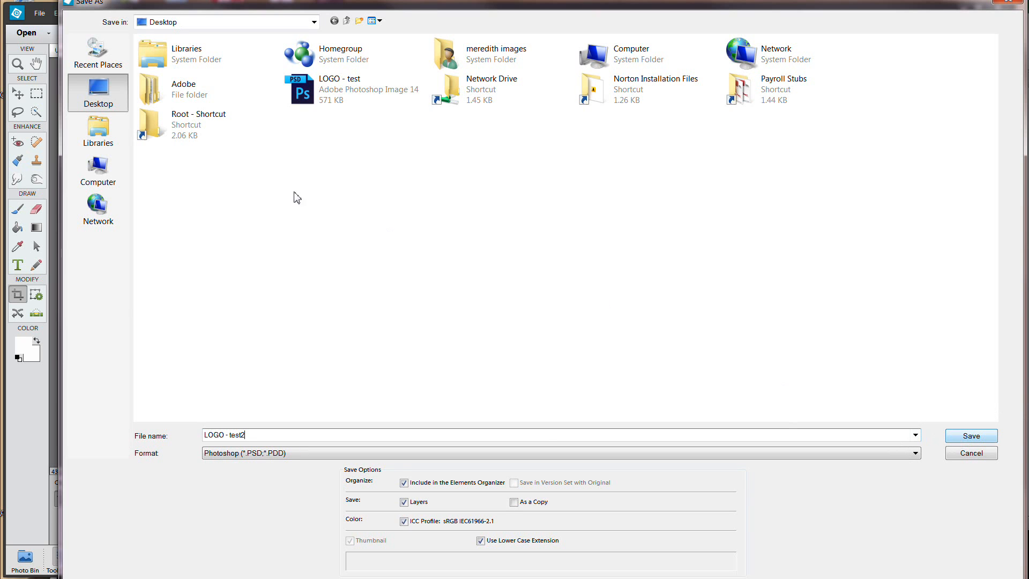
{"action": "left_click", "coordinate": [959, 435]}
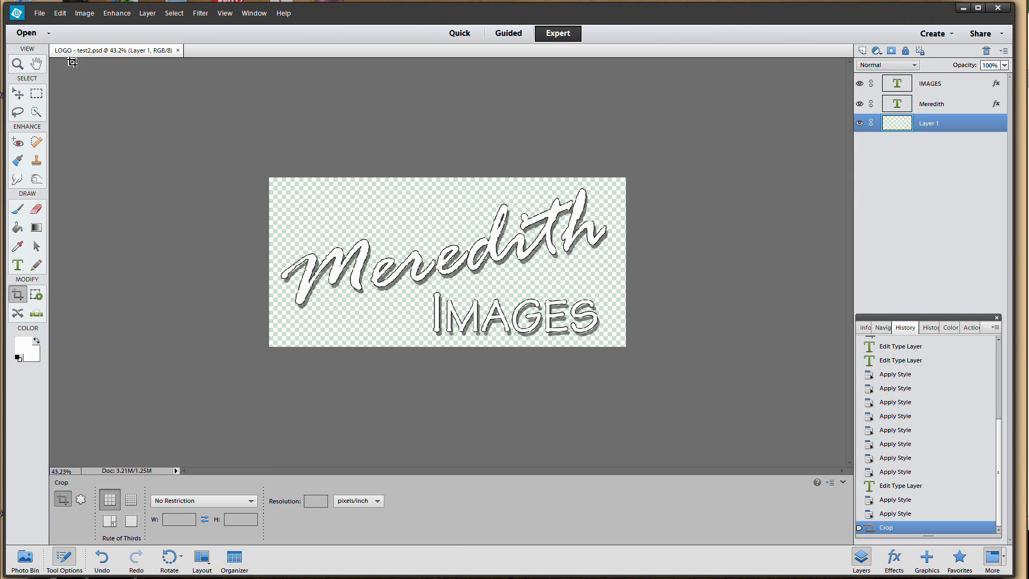
- Save a PNG copy of the logo to the Desktop as "LOGO - test2.png" with interlacing set to None
{"action": "left_click", "coordinate": [42, 16]}
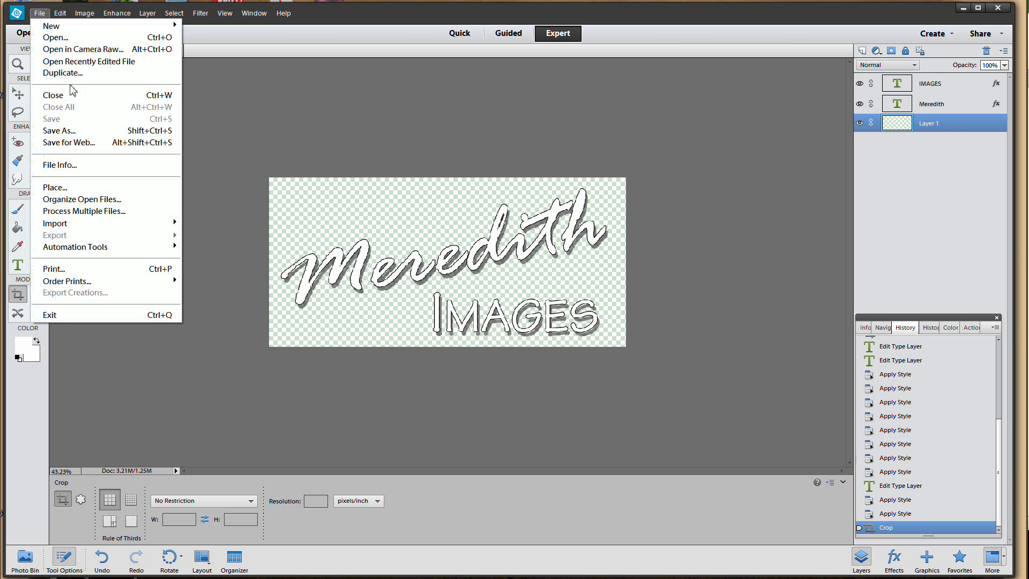
{"action": "left_click", "coordinate": [63, 133]}
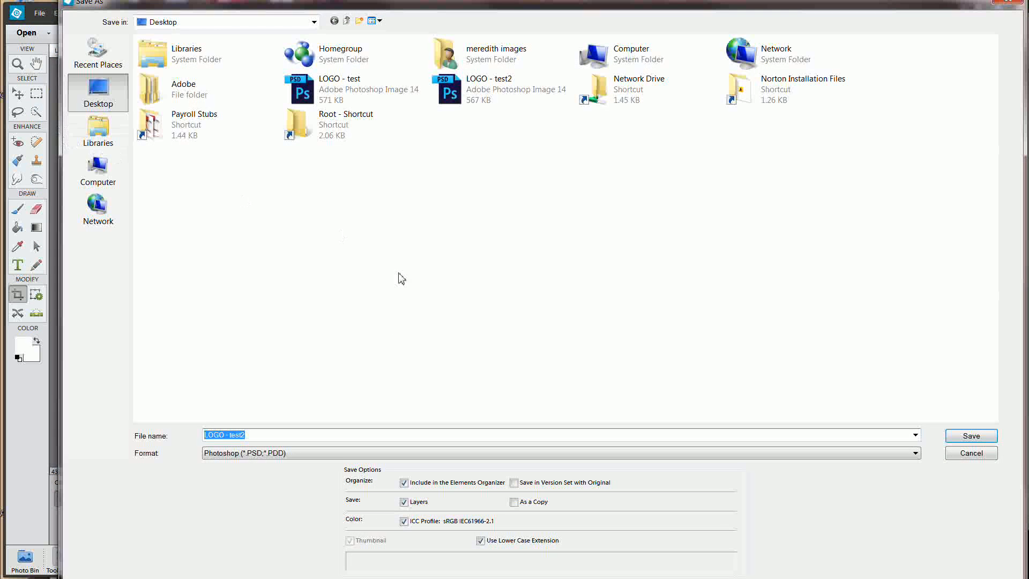
{"action": "left_click", "coordinate": [285, 453]}
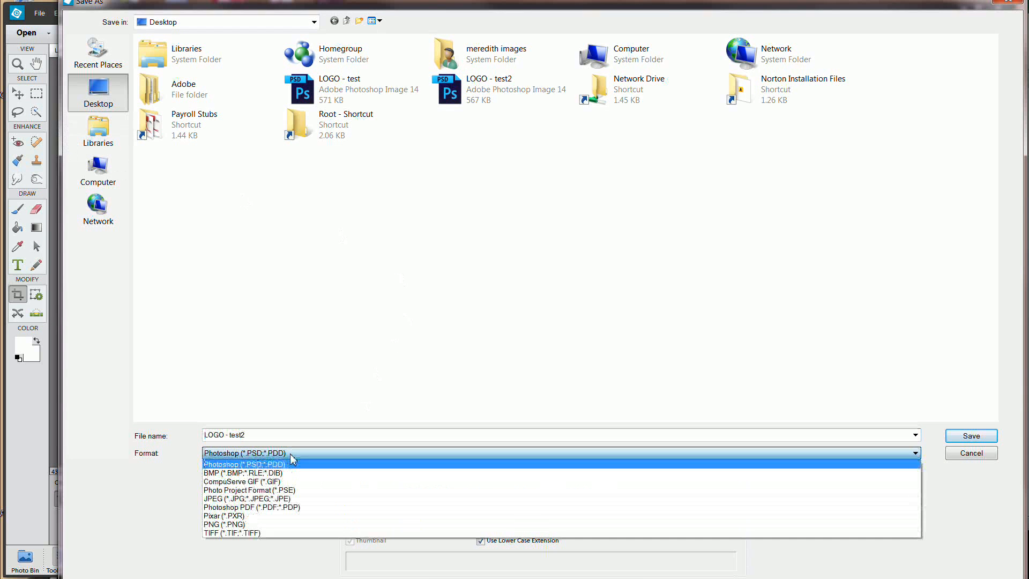
{"action": "left_click", "coordinate": [236, 524]}
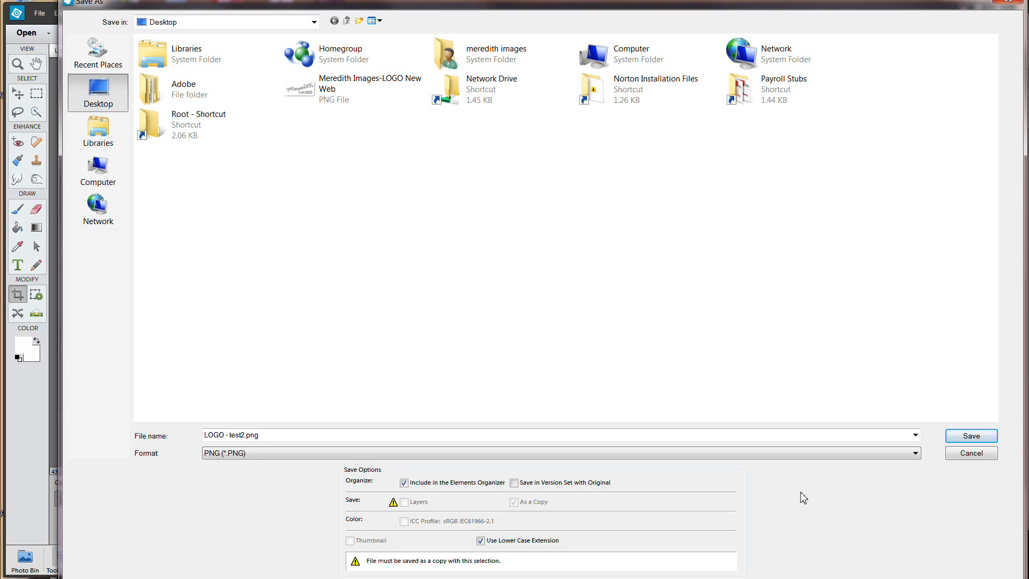
{"action": "left_click", "coordinate": [970, 436]}
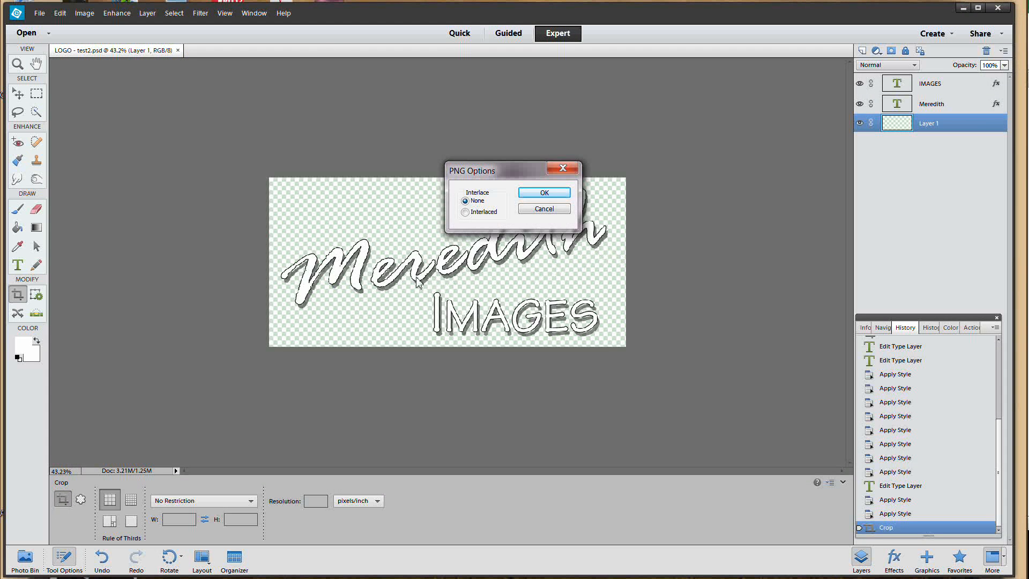
{"action": "left_click", "coordinate": [562, 195]}
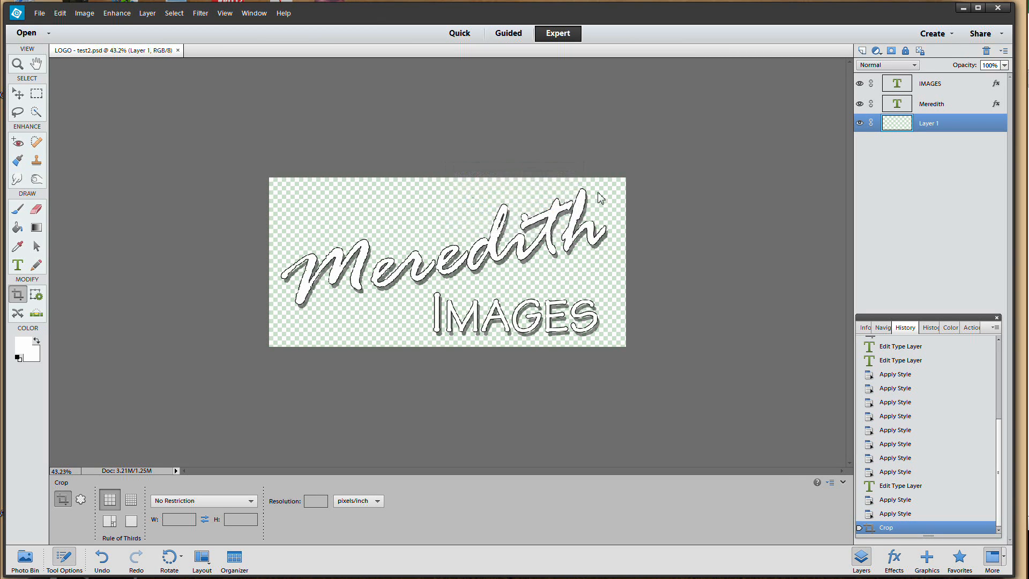
- Open the recently edited file "Broken Window Dark-my texture & a brush.psd"
{"action": "left_click", "coordinate": [43, 15]}
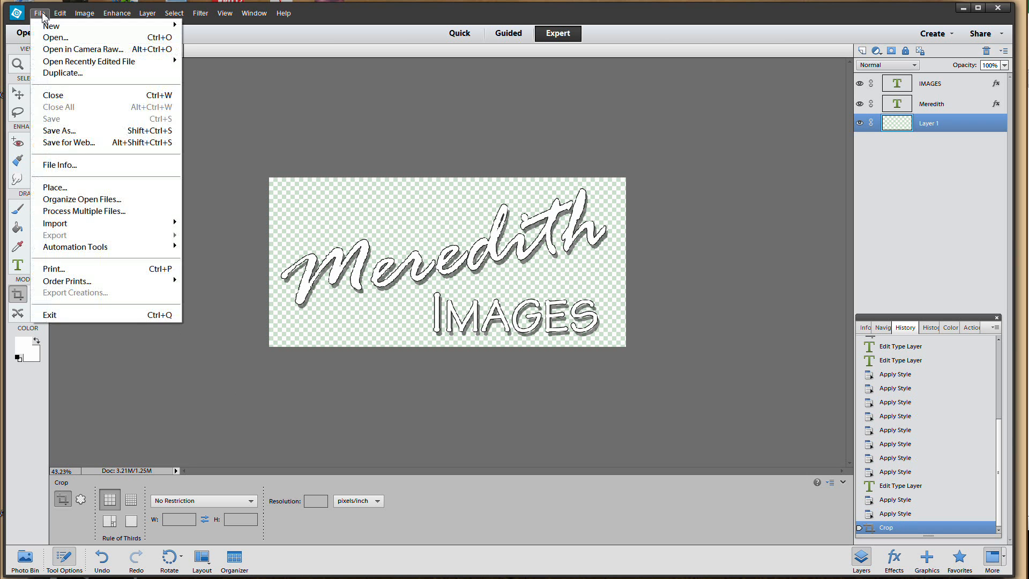
{"action": "mouse_move", "coordinate": [93, 65]}
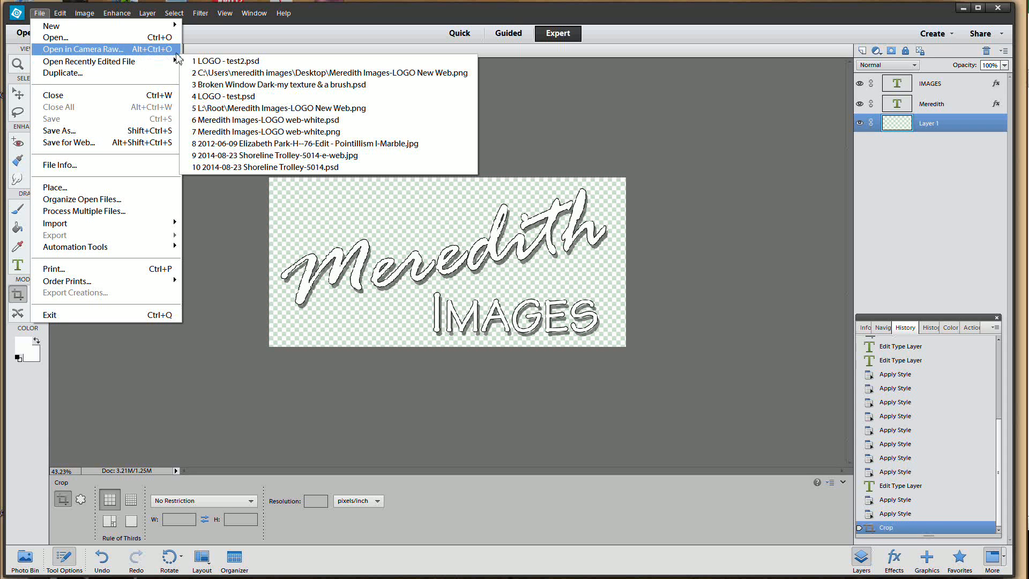
{"action": "left_click", "coordinate": [239, 84]}
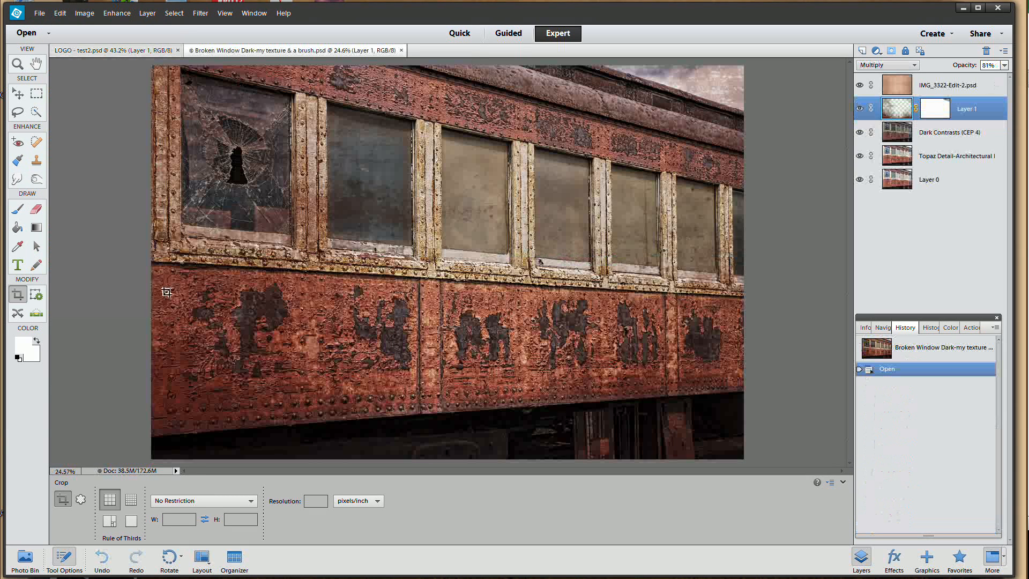
- Place the open LOGO - test2 image into the Broken Window train photo using the Move tool
{"action": "left_click", "coordinate": [16, 95]}
{"action": "left_click", "coordinate": [22, 565]}
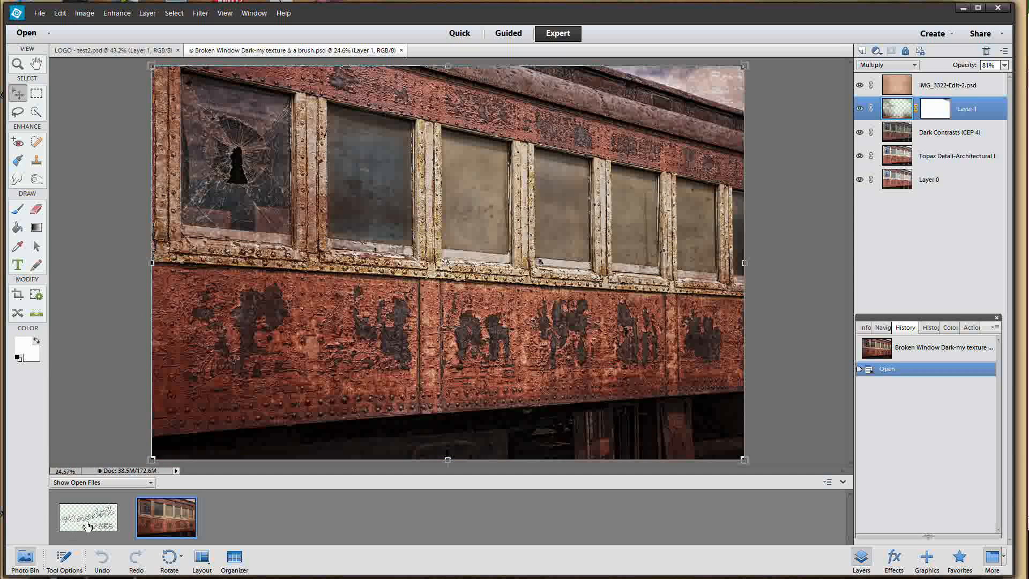
{"action": "left_click_drag", "start_coordinate": [89, 518], "coordinate": [455, 248]}
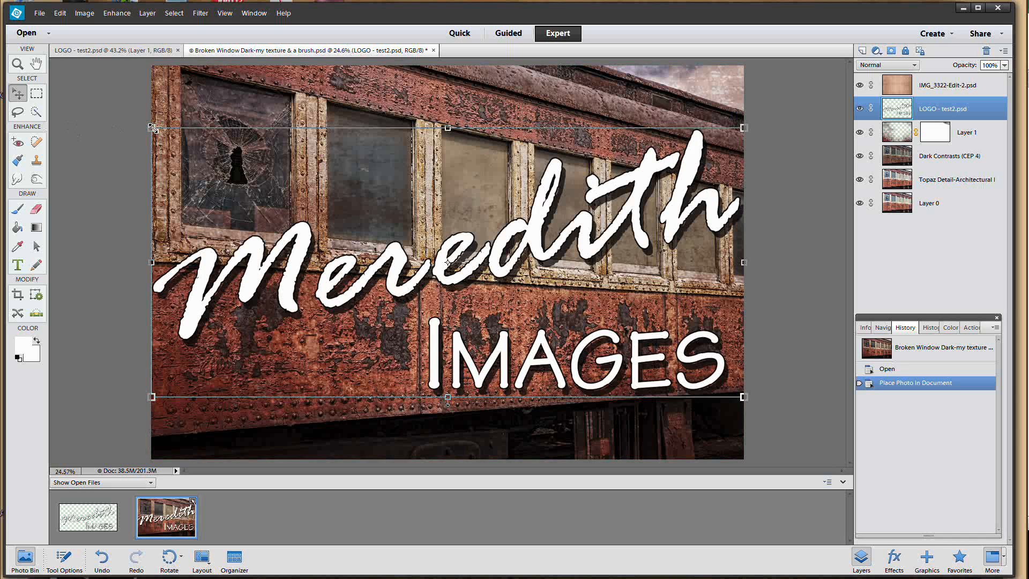
- Scale the placed logo proportionally to about 17.57% and position it in the photo's dark lower-right corner
{"action": "left_click_drag", "start_coordinate": [152, 128], "coordinate": [644, 341]}
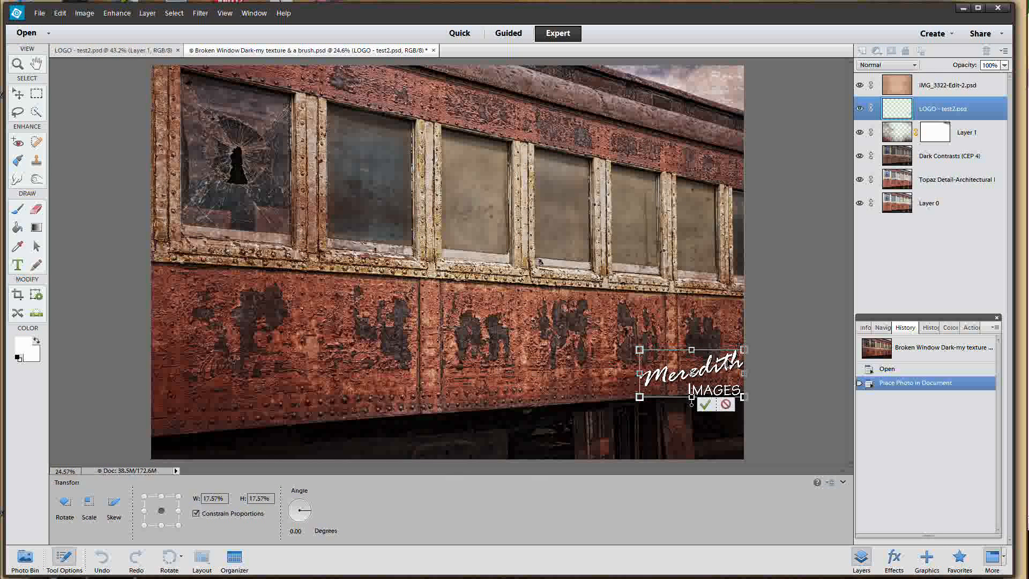
{"action": "left_click_drag", "start_coordinate": [729, 363], "coordinate": [711, 415]}
{"action": "left_click_drag", "start_coordinate": [670, 442], "coordinate": [673, 439]}
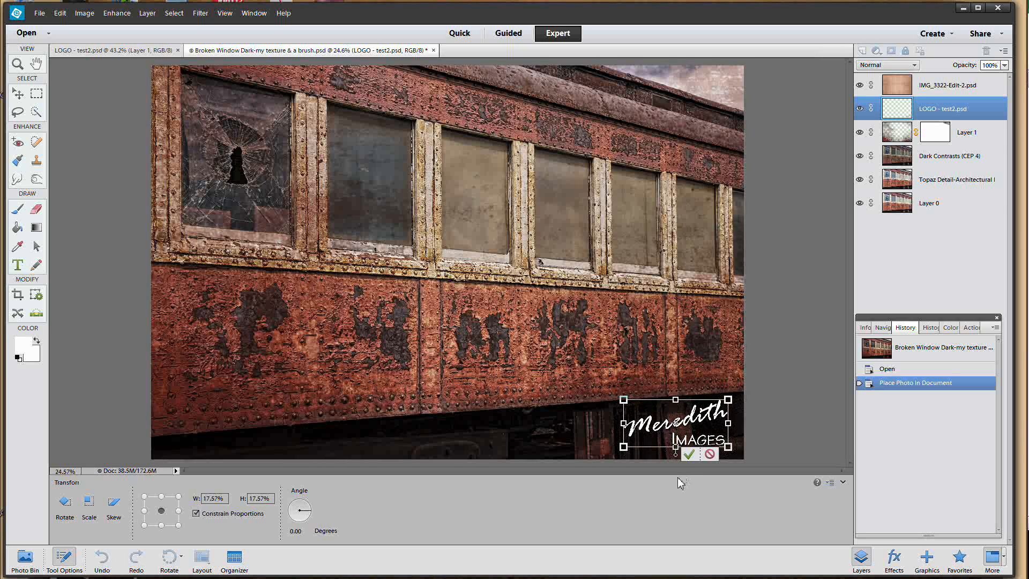
{"action": "left_click", "coordinate": [690, 456]}
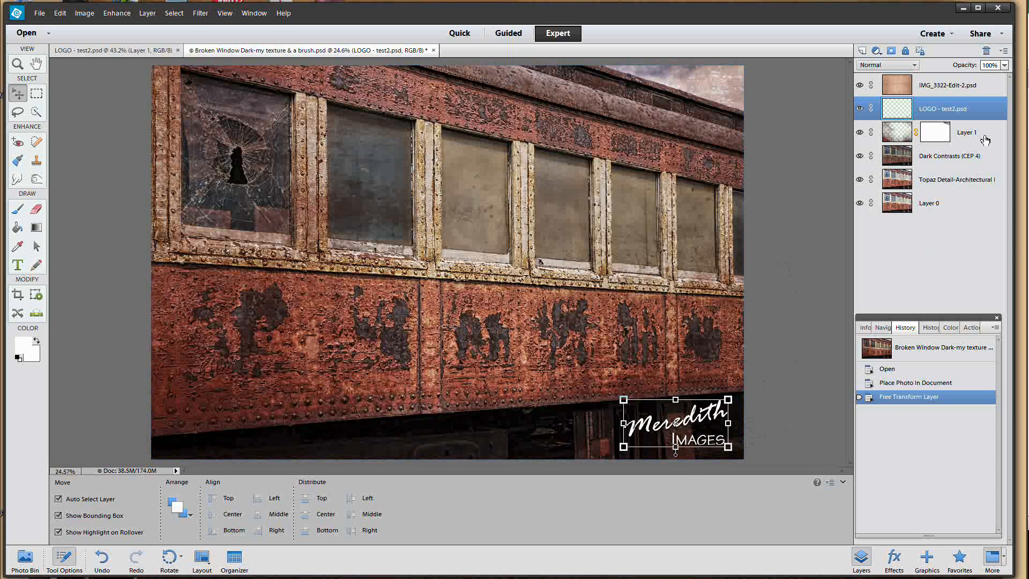
- Bring the logo layer to the top of the layer stack, set its opacity to 70%, and deselect it
{"action": "left_click_drag", "start_coordinate": [989, 108], "coordinate": [991, 75]}
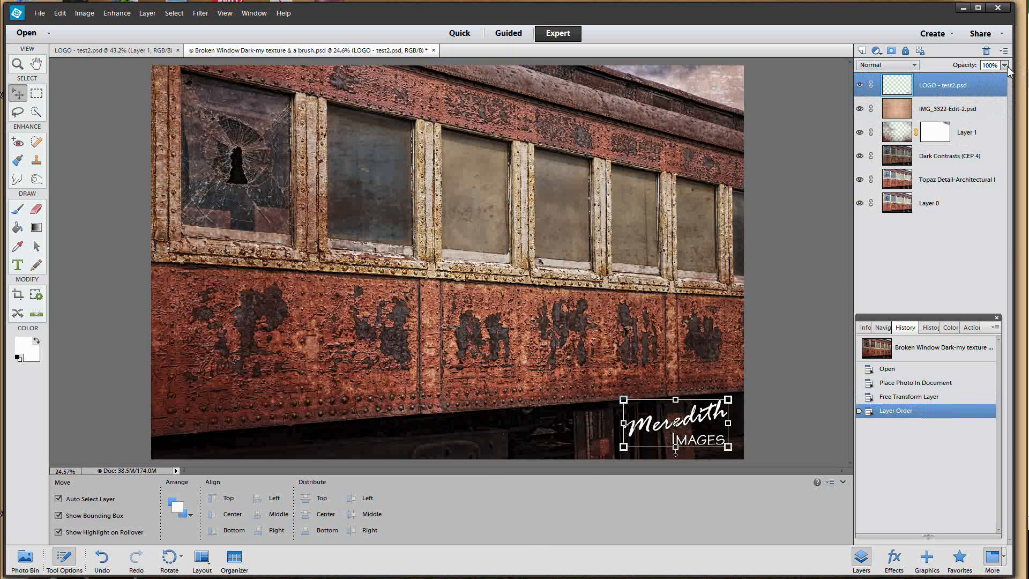
{"action": "left_click", "coordinate": [1005, 66]}
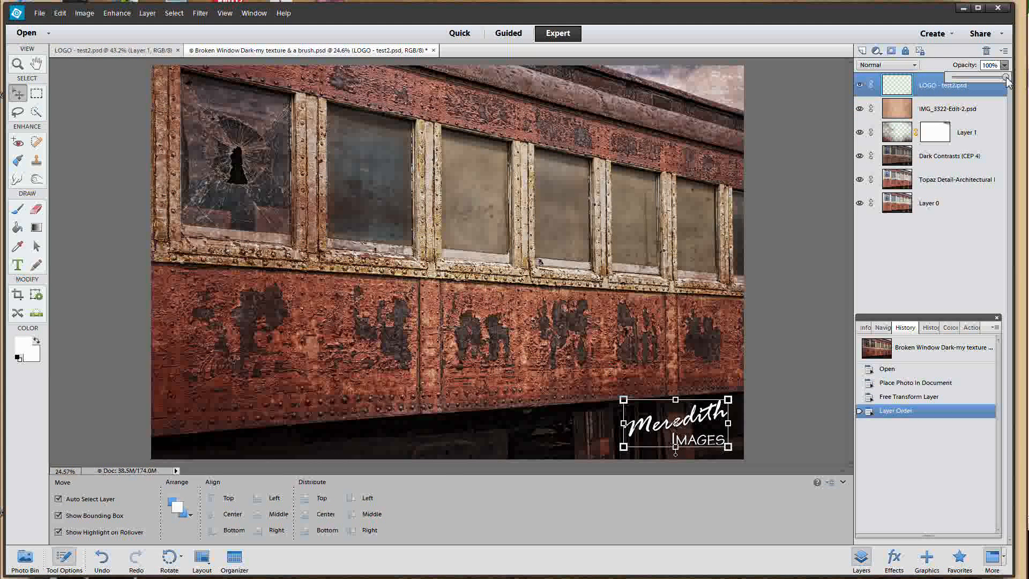
{"action": "left_click_drag", "start_coordinate": [1006, 79], "coordinate": [990, 80]}
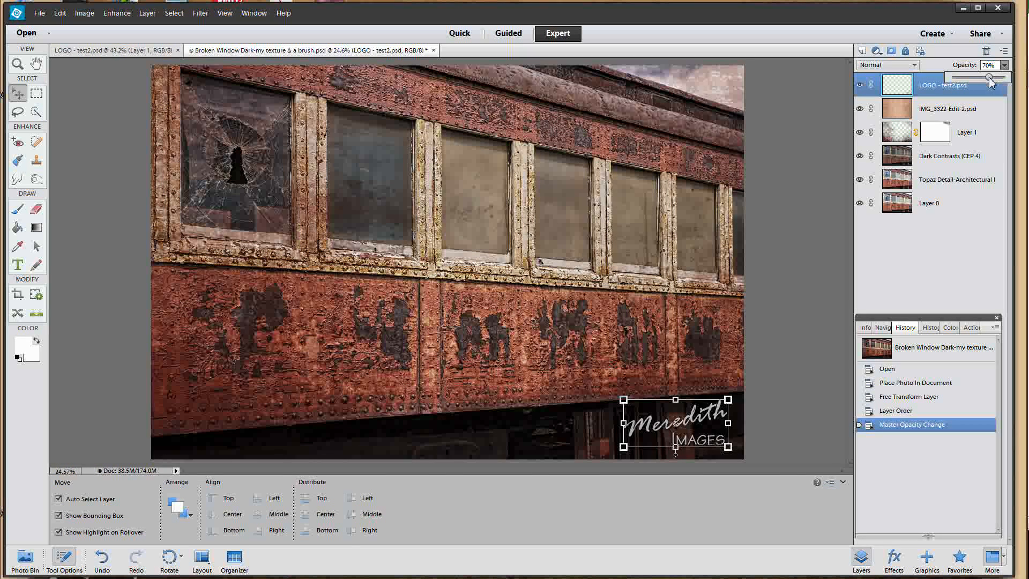
{"action": "left_click", "coordinate": [775, 396]}
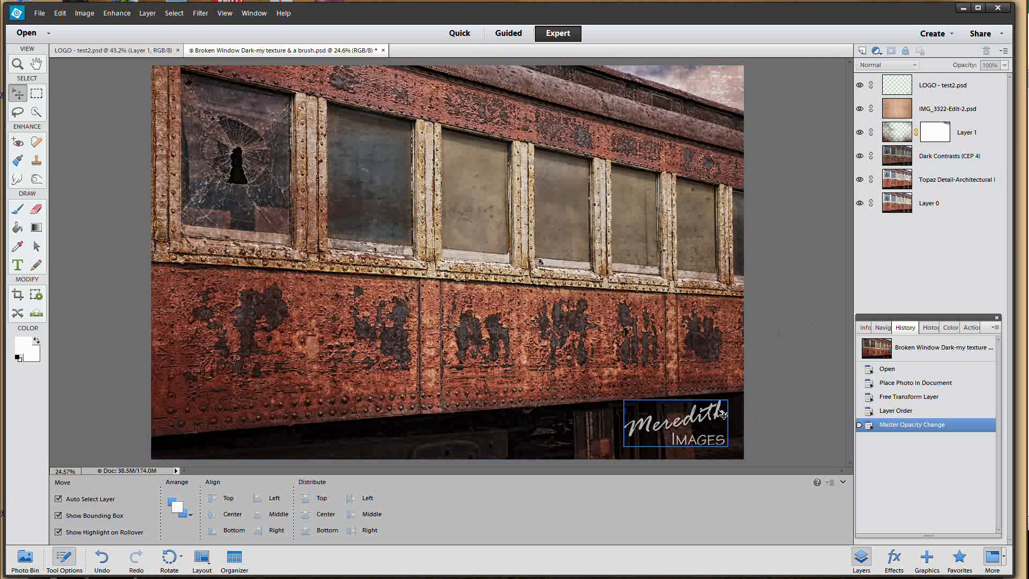
- Try the logo over the train windows, return it to the photo's lower-right corner, and deselect it
{"action": "left_click_drag", "start_coordinate": [722, 414], "coordinate": [497, 178]}
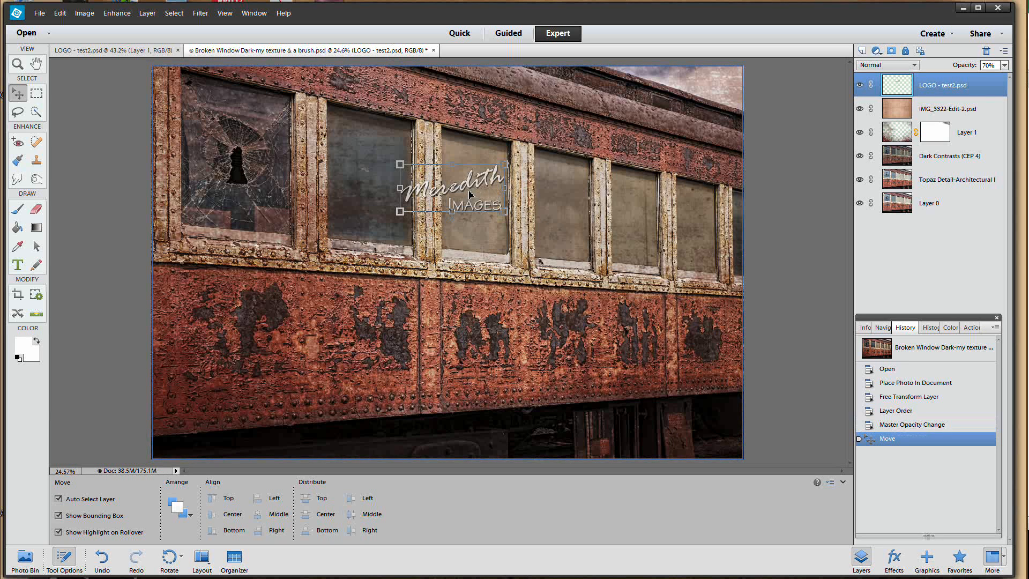
{"action": "left_click_drag", "start_coordinate": [471, 194], "coordinate": [691, 420]}
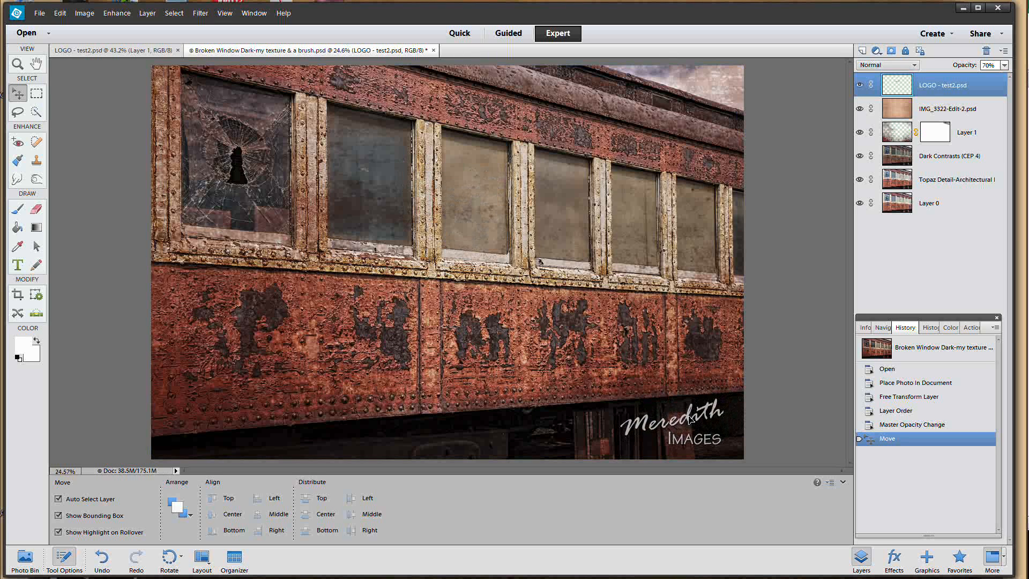
{"action": "left_click", "coordinate": [771, 321]}
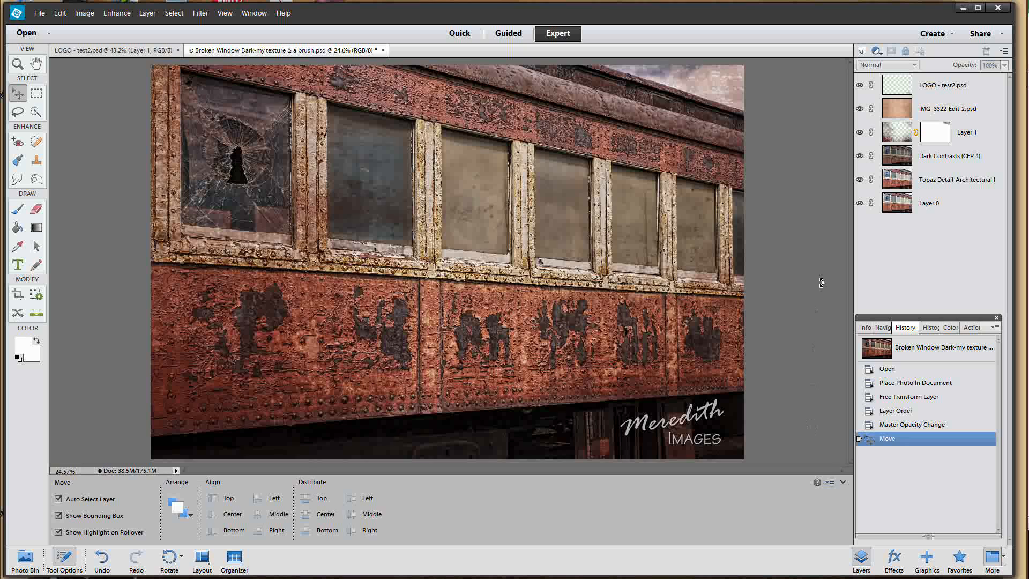